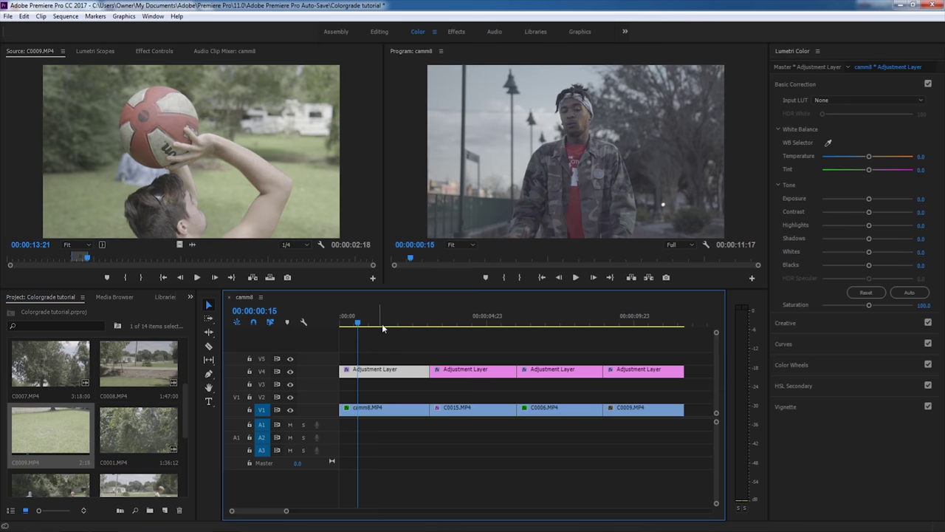
Scrub camm8 to about 00:00:01:10 and warm its Temperature to 27.6
{"action": "left_click_drag", "start_coordinate": [354, 327], "coordinate": [381, 325]}
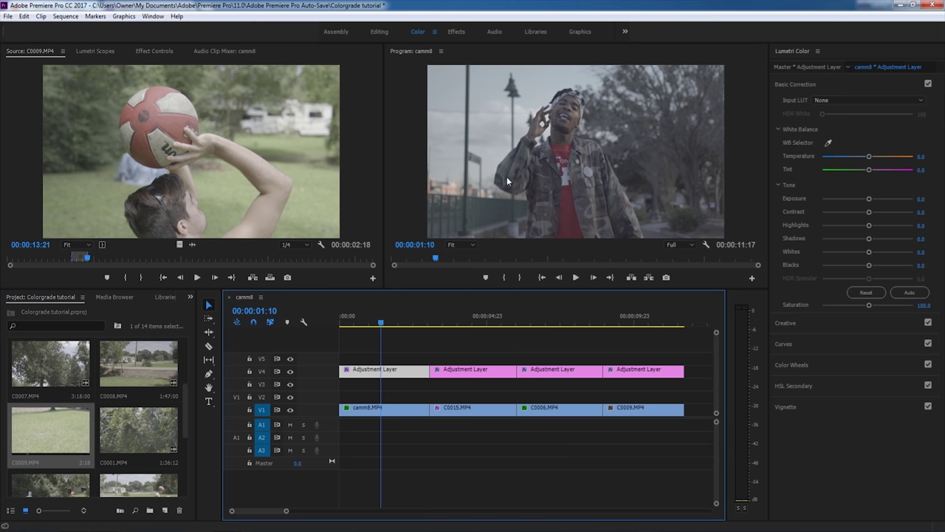
{"action": "left_click_drag", "start_coordinate": [870, 161], "coordinate": [880, 161]}
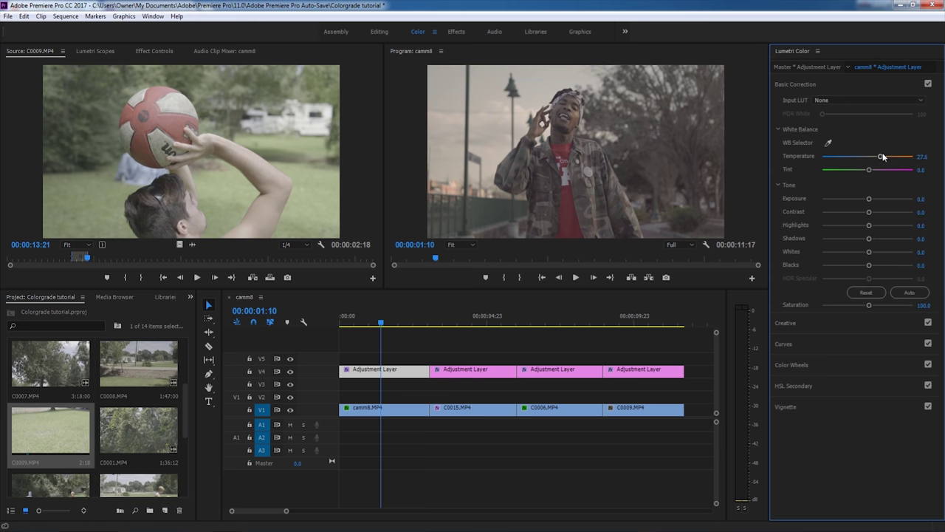
Set Temperature 30.8, Contrast 40.5 and Blacks -3.8, and show Lumetri Scopes
{"action": "left_click_drag", "start_coordinate": [880, 158], "coordinate": [882, 160]}
{"action": "left_click_drag", "start_coordinate": [869, 212], "coordinate": [886, 216]}
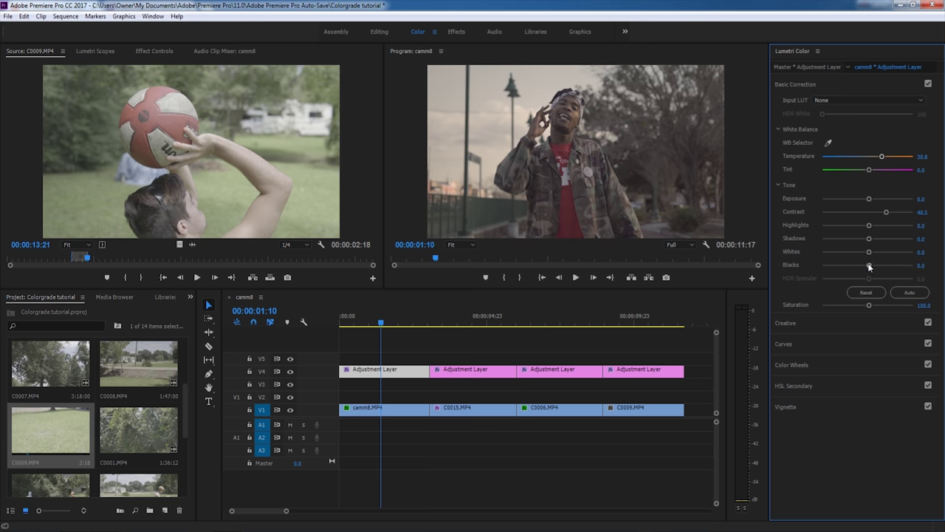
{"action": "left_click_drag", "start_coordinate": [868, 264], "coordinate": [867, 267]}
{"action": "left_click_drag", "start_coordinate": [866, 266], "coordinate": [865, 267]}
{"action": "left_click", "coordinate": [86, 50]}
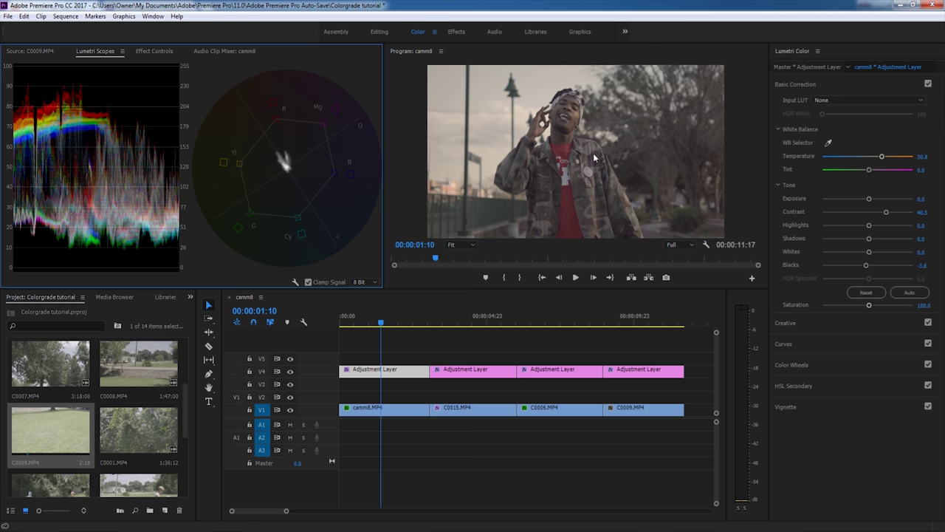
{"action": "left_click", "coordinate": [925, 304]}
Set Saturation to 120 and expand the Creative and Curves sections
{"action": "type", "text": "120"}
{"action": "key", "text": "Return"}
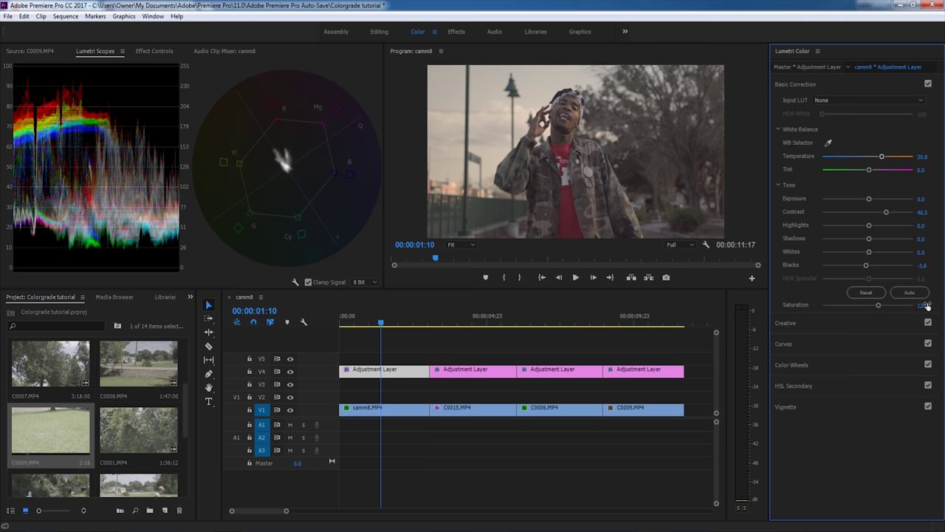
{"action": "left_click", "coordinate": [858, 323]}
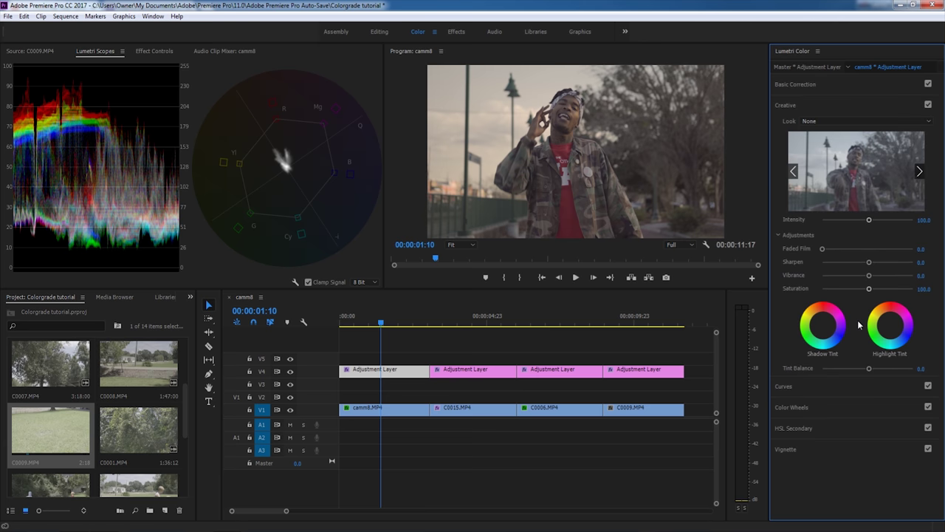
{"action": "left_click", "coordinate": [844, 389]}
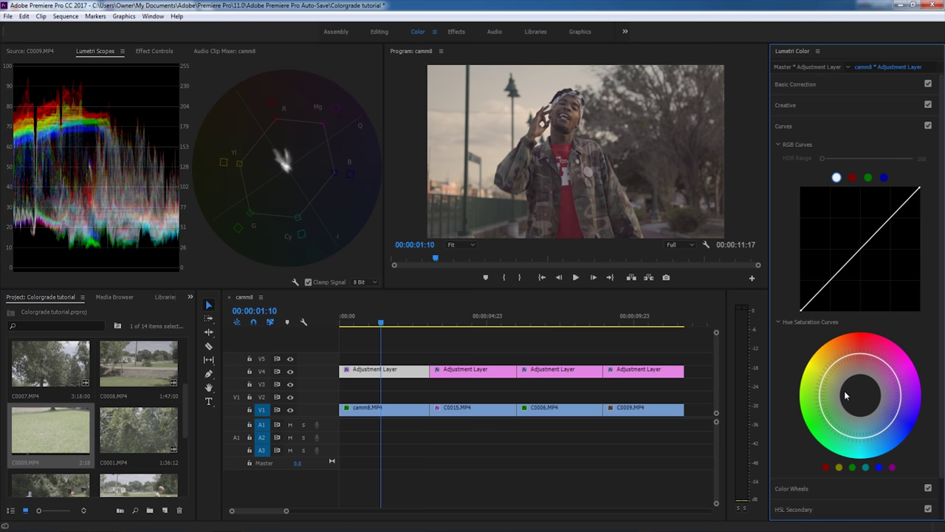
{"action": "scroll", "coordinate": [857, 295], "scroll_direction": "down", "scroll_amount": 2}
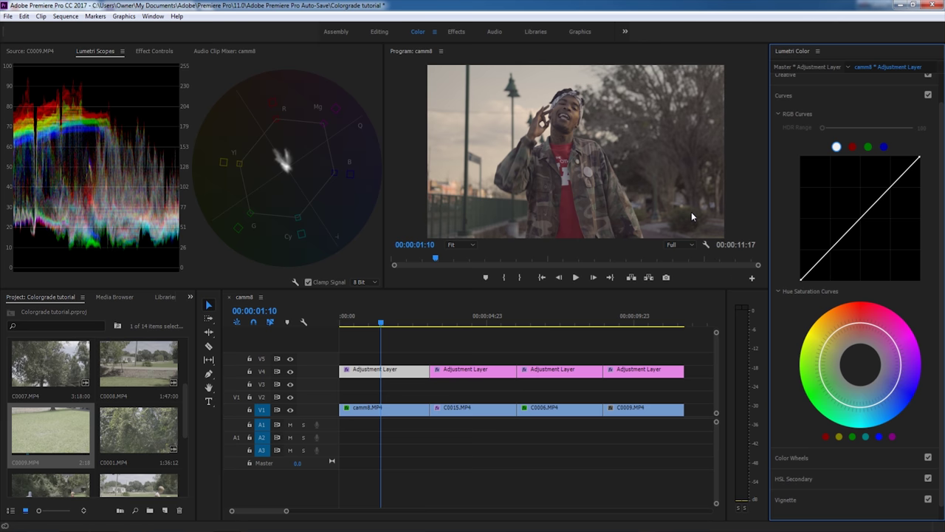
Shift the Shadows and Midtones colour wheels, then go back to Basic Correction
{"action": "left_click", "coordinate": [858, 456]}
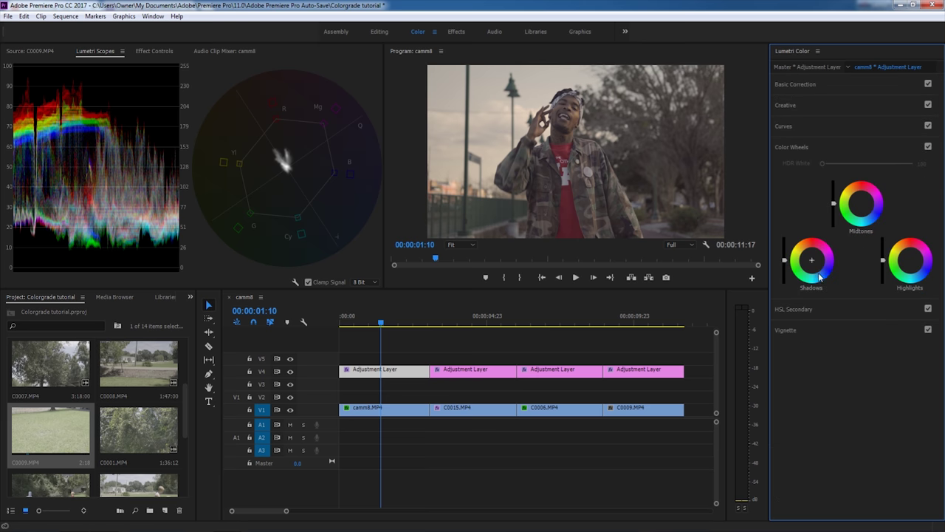
{"action": "left_click_drag", "start_coordinate": [811, 260], "coordinate": [813, 263]}
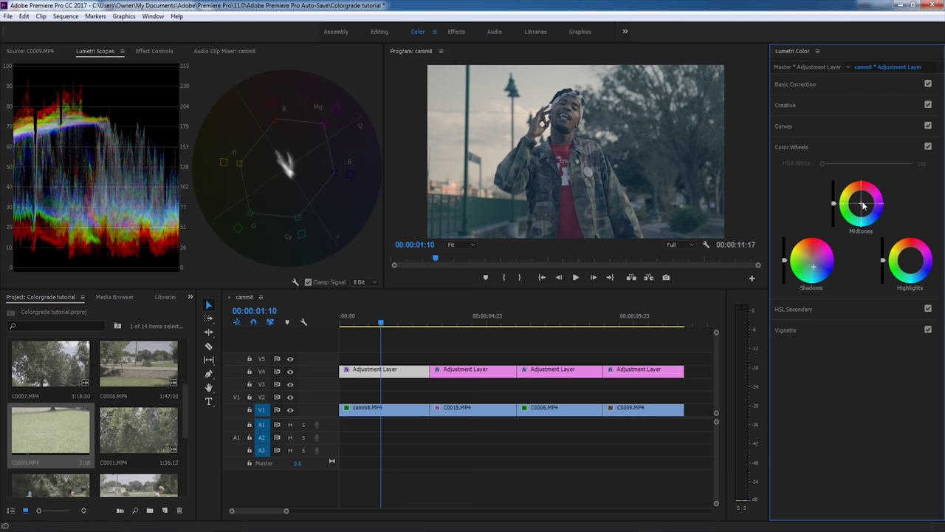
{"action": "left_click_drag", "start_coordinate": [861, 209], "coordinate": [856, 204]}
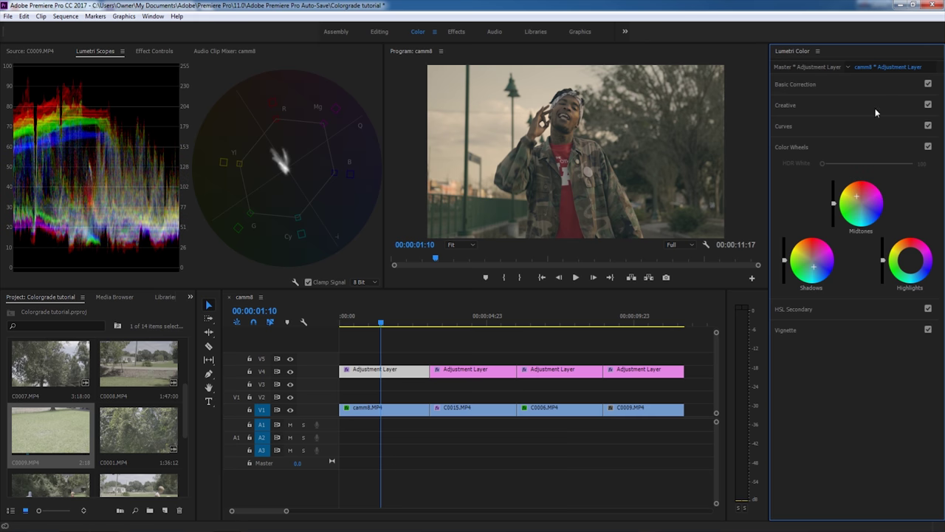
{"action": "left_click", "coordinate": [873, 87]}
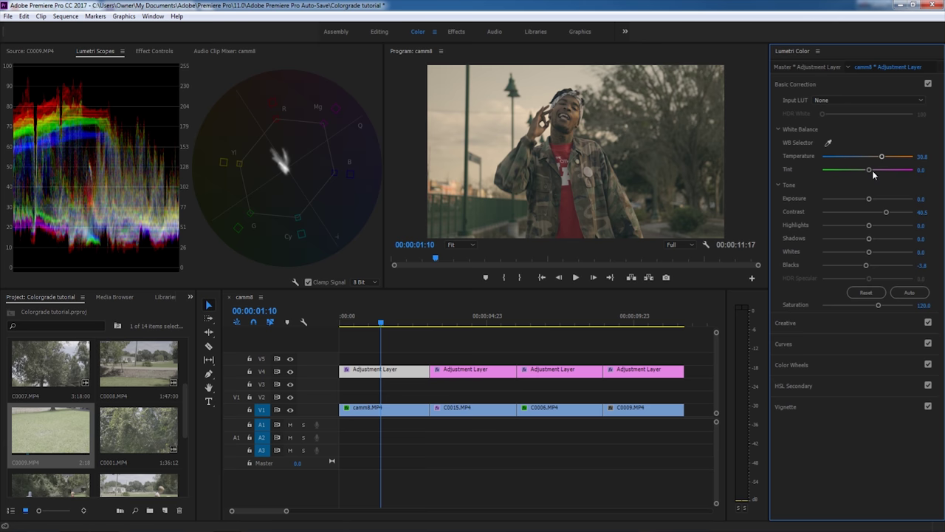
Nudge Exposure up, Tint to 5.9, Highlights to -1.6, and raise Contrast
{"action": "left_click_drag", "start_coordinate": [868, 198], "coordinate": [867, 230]}
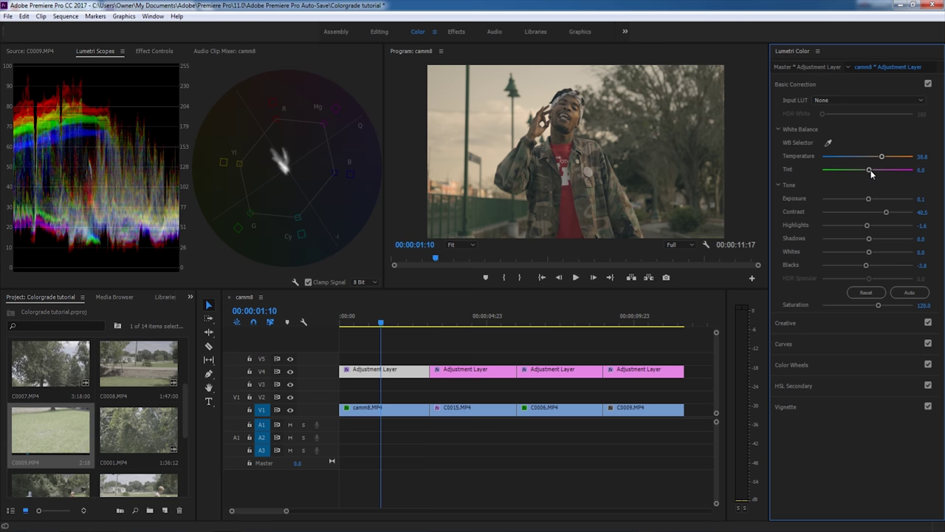
{"action": "left_click_drag", "start_coordinate": [871, 174], "coordinate": [871, 174]}
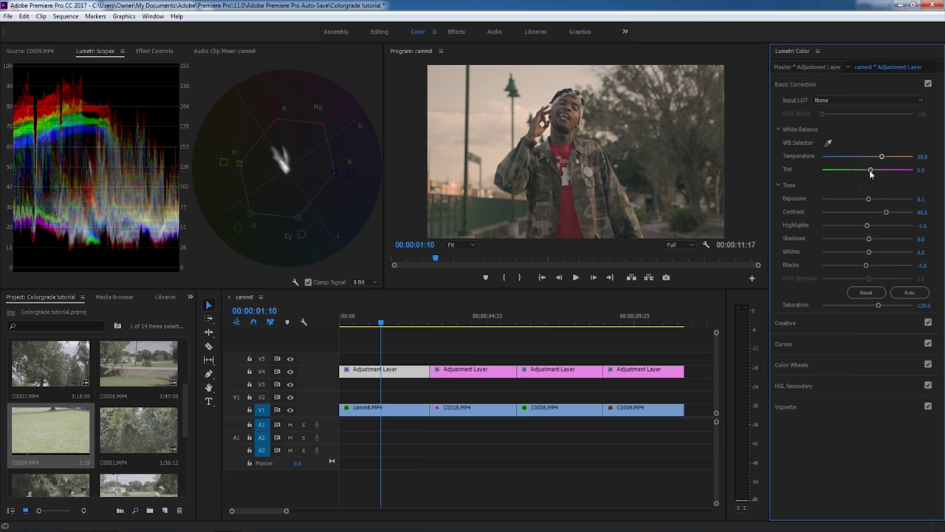
{"action": "left_click", "coordinate": [869, 322]}
{"action": "left_click_drag", "start_coordinate": [892, 213], "coordinate": [894, 214]}
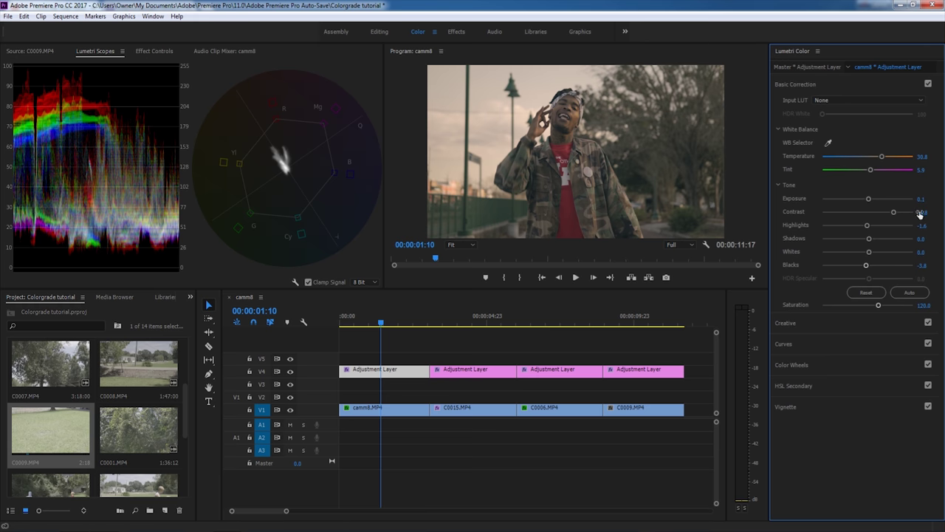
Commit Contrast 56.0 and Exposure 0.2, then play back the graded camm8 shot
{"action": "left_click", "coordinate": [924, 212]}
{"action": "key", "text": "Return"}
{"action": "left_click", "coordinate": [920, 199]}
{"action": "type", "text": "0.2"}
{"action": "key", "text": "Return"}
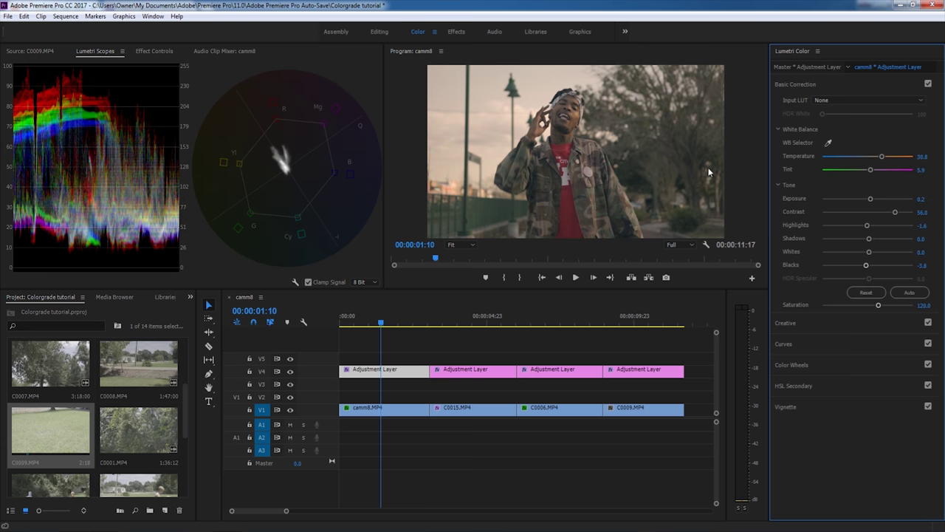
{"action": "left_click", "coordinate": [575, 276]}
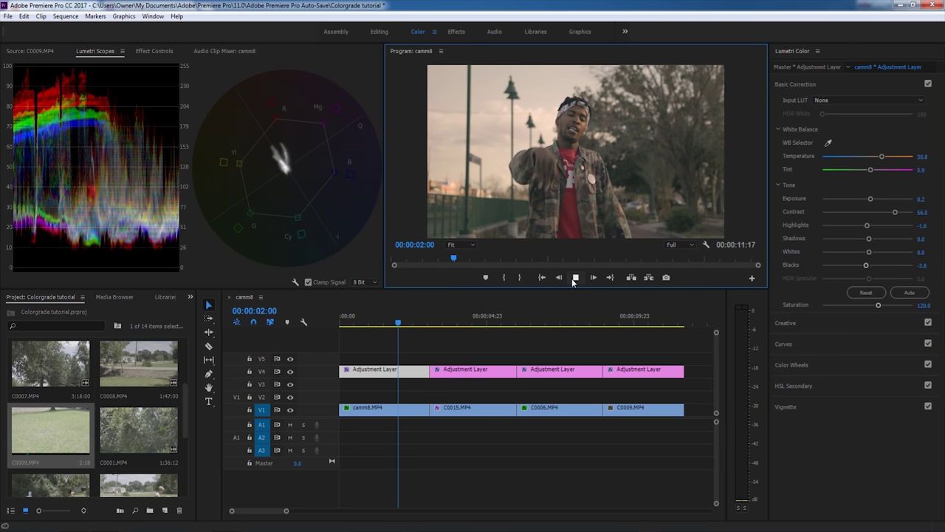
{"action": "left_click", "coordinate": [442, 325]}
Replay from the start at 1/8 playback resolution, then restore Full resolution
{"action": "left_click_drag", "start_coordinate": [443, 328], "coordinate": [322, 347]}
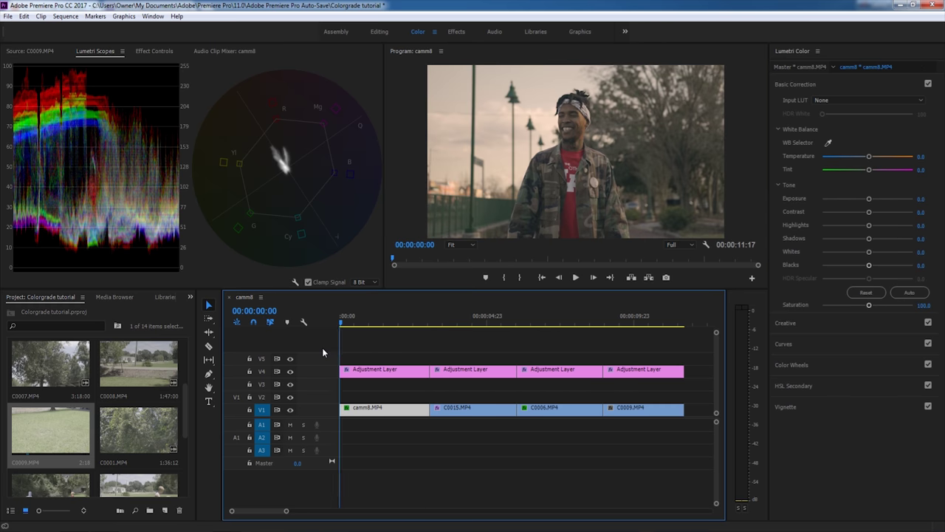
{"action": "left_click", "coordinate": [576, 277]}
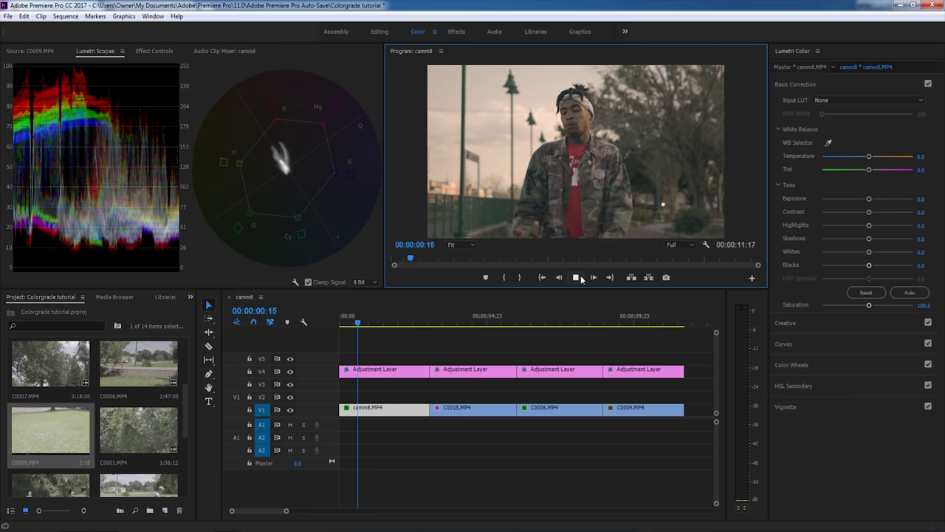
{"action": "left_click", "coordinate": [577, 277]}
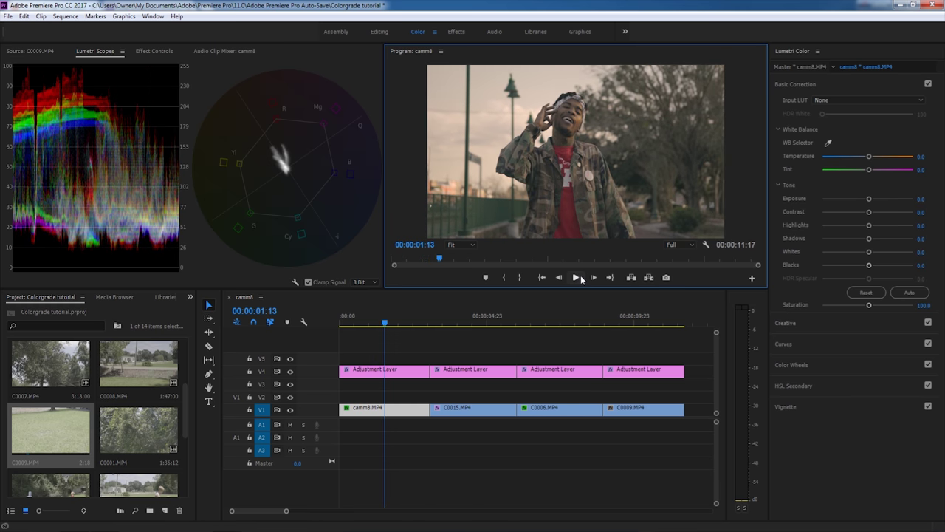
{"action": "left_click", "coordinate": [684, 245]}
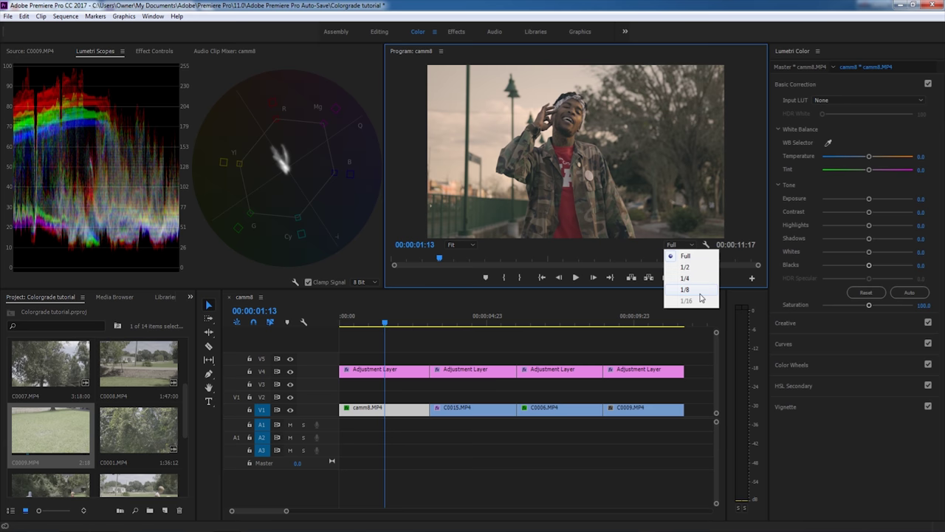
{"action": "left_click", "coordinate": [700, 294]}
{"action": "left_click", "coordinate": [577, 277]}
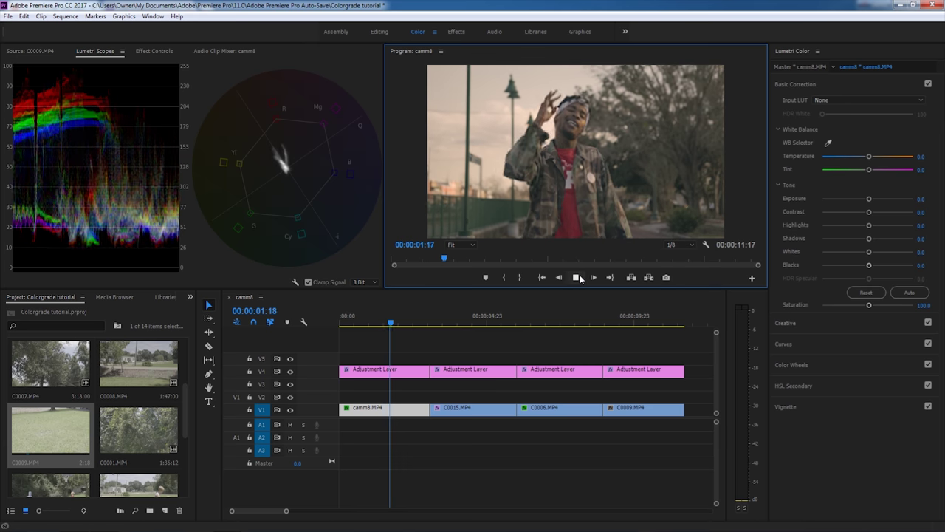
{"action": "left_click", "coordinate": [580, 278]}
{"action": "left_click", "coordinate": [686, 244]}
{"action": "left_click", "coordinate": [690, 257]}
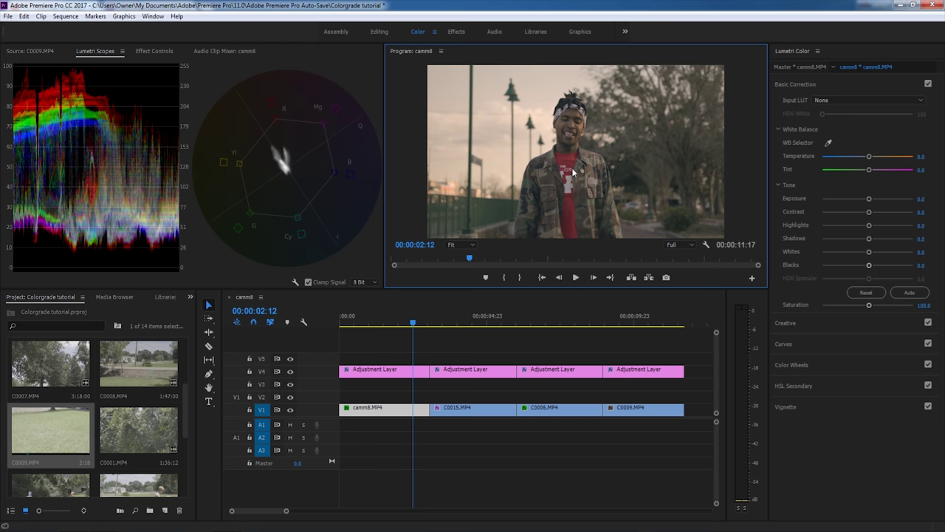
Toggle the V4 adjustment layers off and on to compare, then jump to C0015
{"action": "left_click", "coordinate": [291, 373]}
{"action": "left_click", "coordinate": [291, 374]}
{"action": "left_click", "coordinate": [291, 374]}
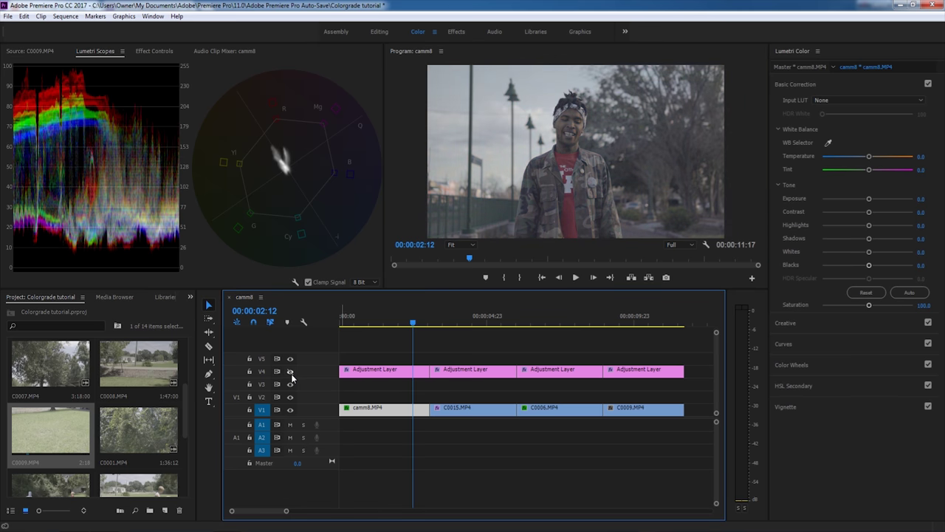
{"action": "left_click", "coordinate": [291, 374]}
{"action": "left_click", "coordinate": [291, 374]}
{"action": "left_click", "coordinate": [291, 374]}
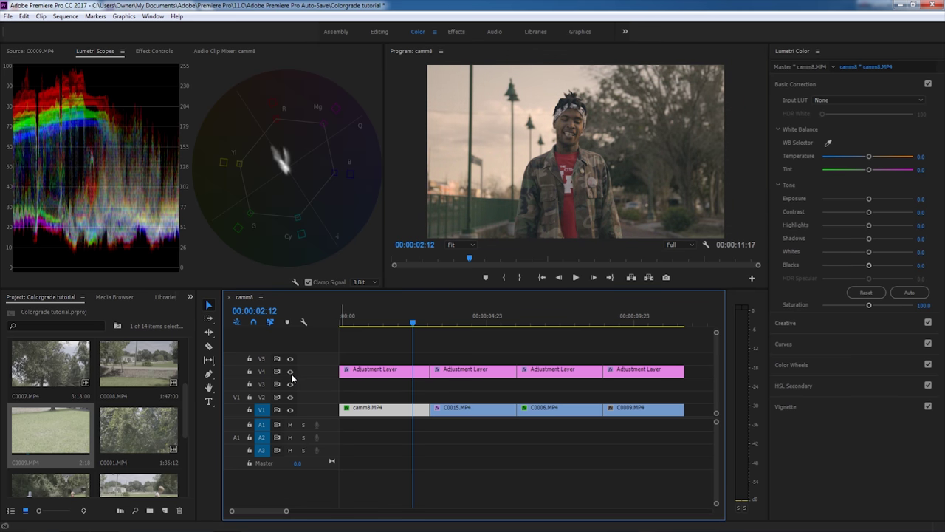
{"action": "left_click", "coordinate": [291, 374]}
{"action": "left_click", "coordinate": [290, 373]}
{"action": "left_click", "coordinate": [447, 323]}
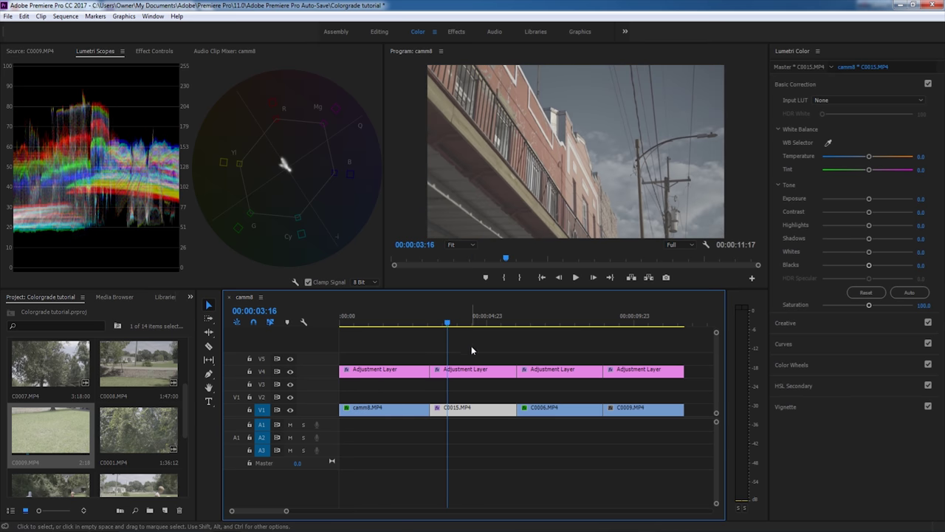
Select the V4 adjustment layer above C0015 and choose Browse... from the Creative Look list
{"action": "left_click", "coordinate": [460, 373]}
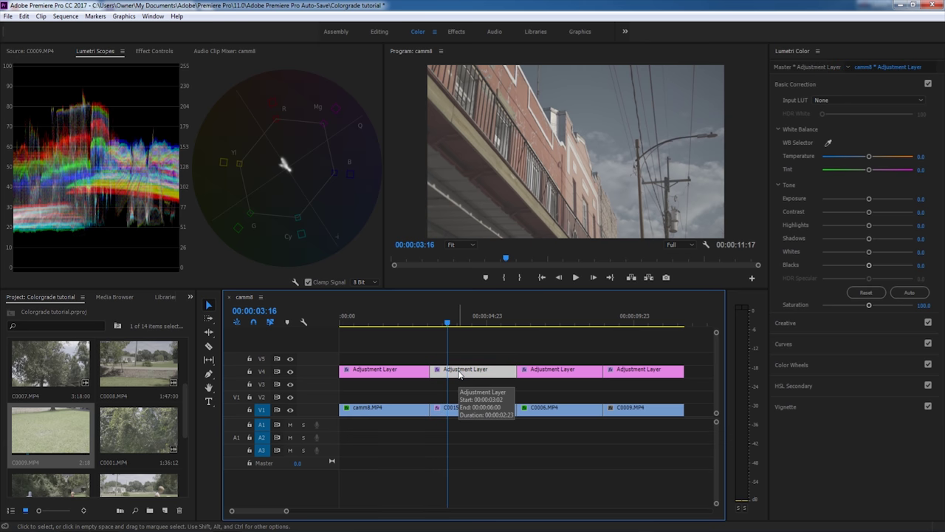
{"action": "left_click", "coordinate": [795, 329]}
{"action": "left_click", "coordinate": [855, 118]}
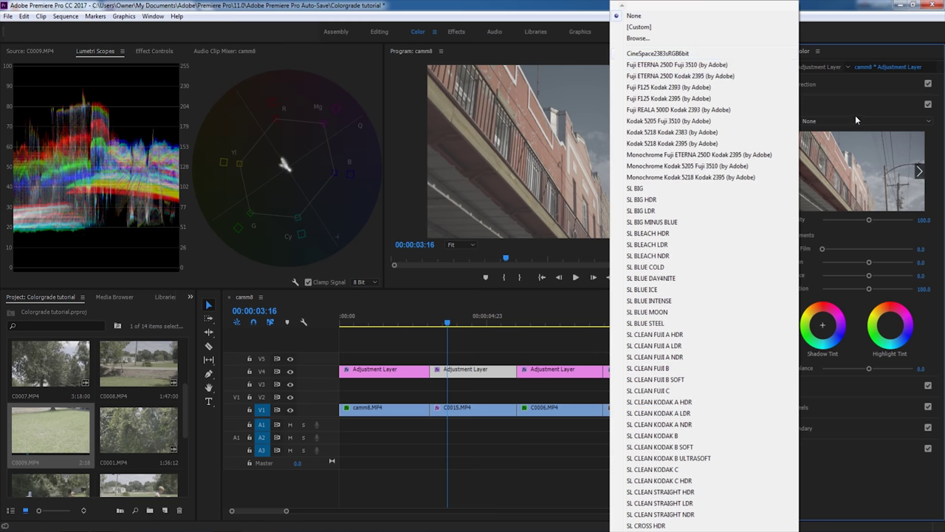
{"action": "left_click", "coordinate": [722, 38]}
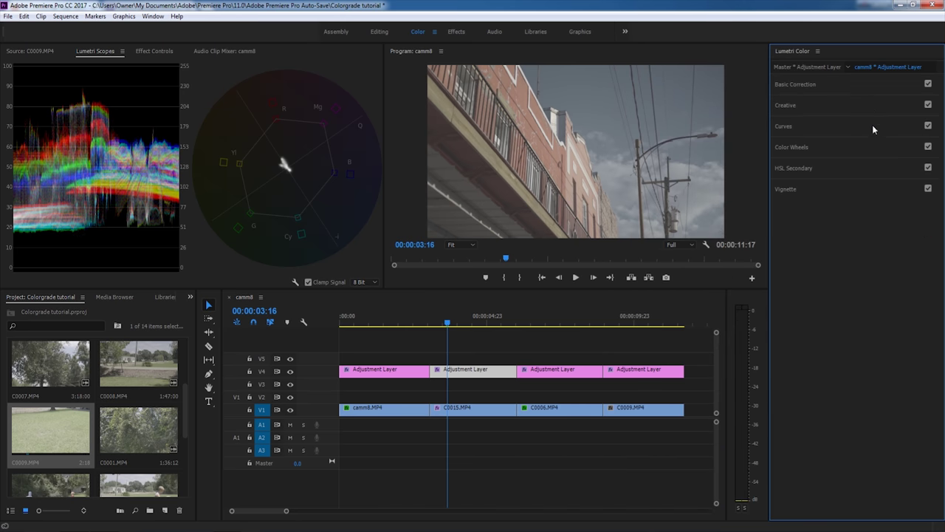
{"action": "left_click", "coordinate": [857, 122]}
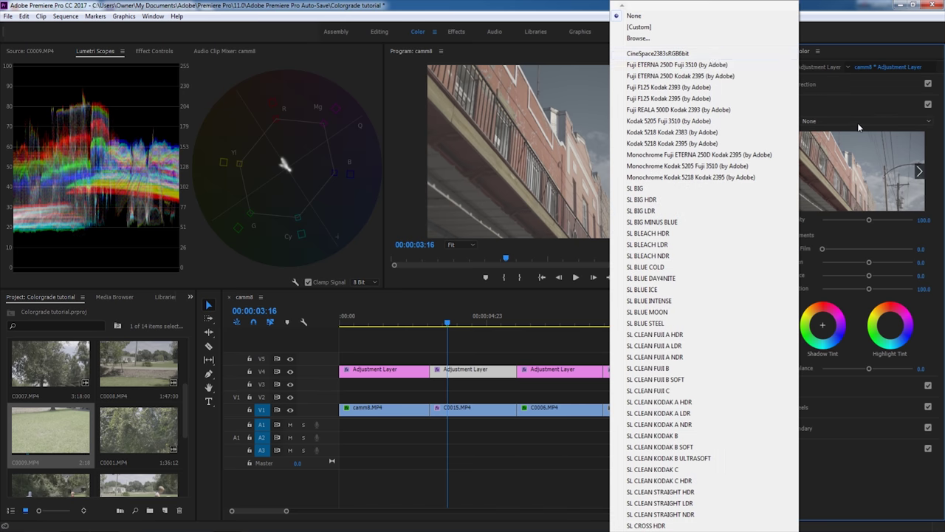
{"action": "left_click", "coordinate": [688, 42]}
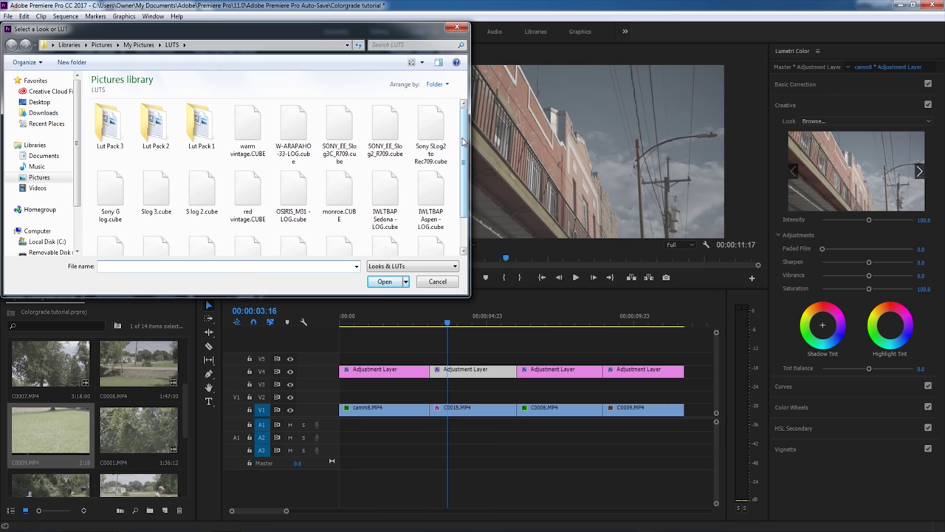
Load the DF .cube LUT as the creative look and show Basic Correction
{"action": "scroll", "coordinate": [462, 140], "scroll_direction": "down", "scroll_amount": 1}
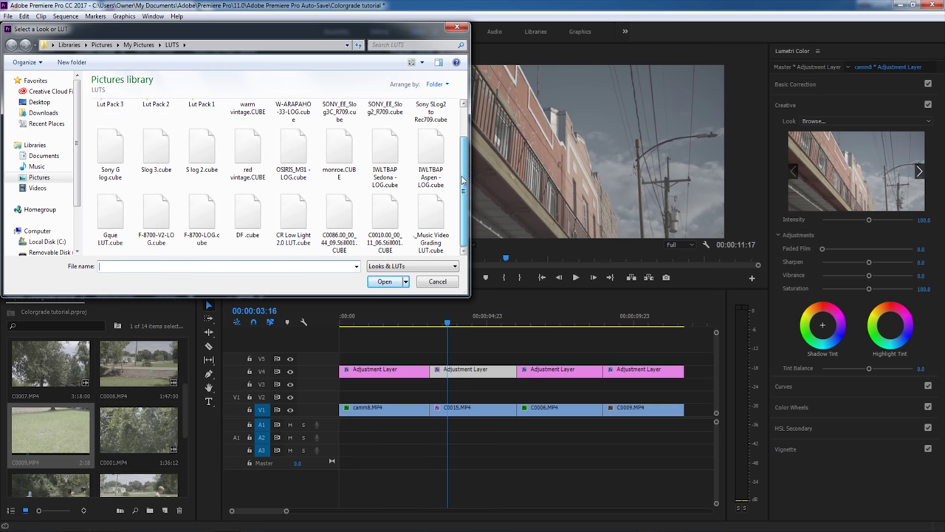
{"action": "double_click", "coordinate": [252, 214]}
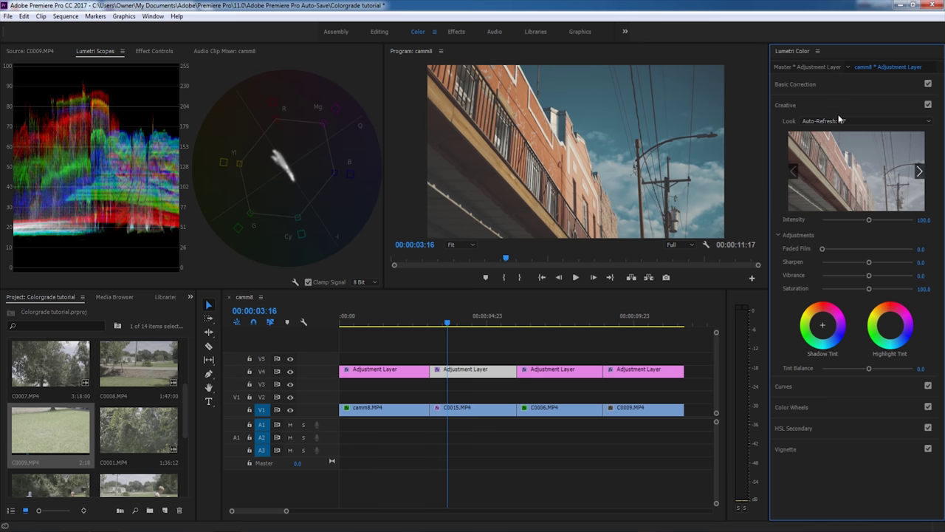
{"action": "left_click", "coordinate": [828, 84]}
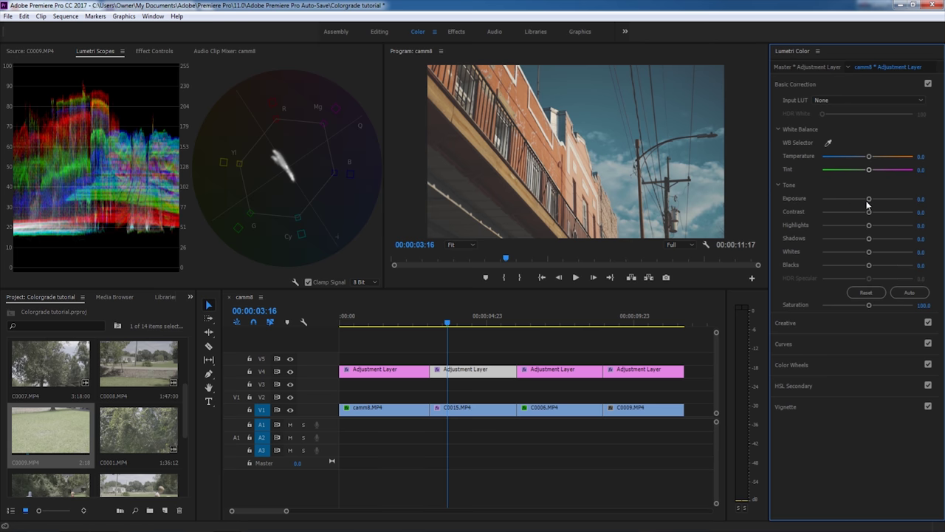
{"action": "left_click", "coordinate": [925, 200]}
Try Exposure values of 0.1 and then 0.2 on the adjustment layer
{"action": "type", "text": "0.1"}
{"action": "key", "text": "Return"}
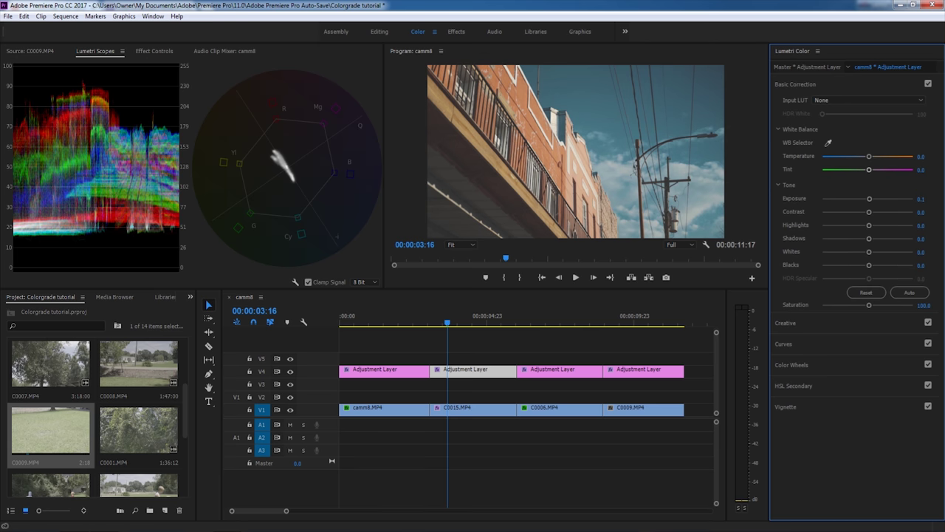
{"action": "left_click", "coordinate": [924, 198]}
{"action": "type", "text": "0.2"}
{"action": "key", "text": "Return"}
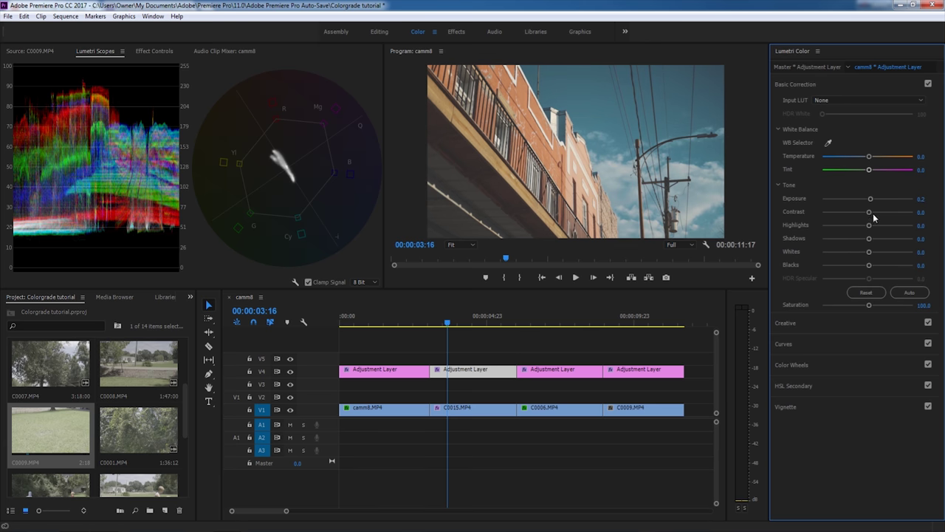
Settle the adjustment layer's Exposure at 0.3
{"action": "left_click", "coordinate": [921, 198]}
{"action": "type", "text": "0.36"}
{"action": "key", "text": "BackSpace"}
{"action": "key", "text": "Return"}
{"action": "left_click", "coordinate": [926, 198]}
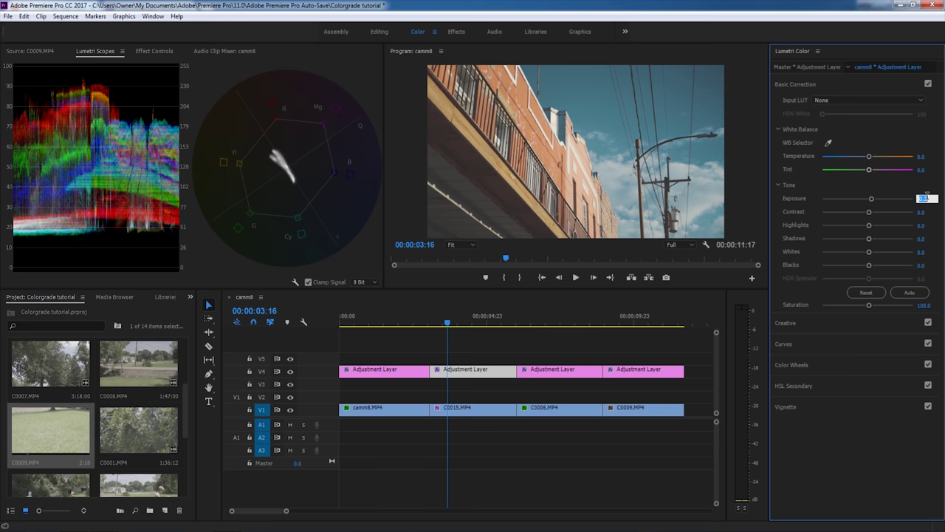
{"action": "left_click", "coordinate": [774, 199]}
{"action": "left_click", "coordinate": [810, 322]}
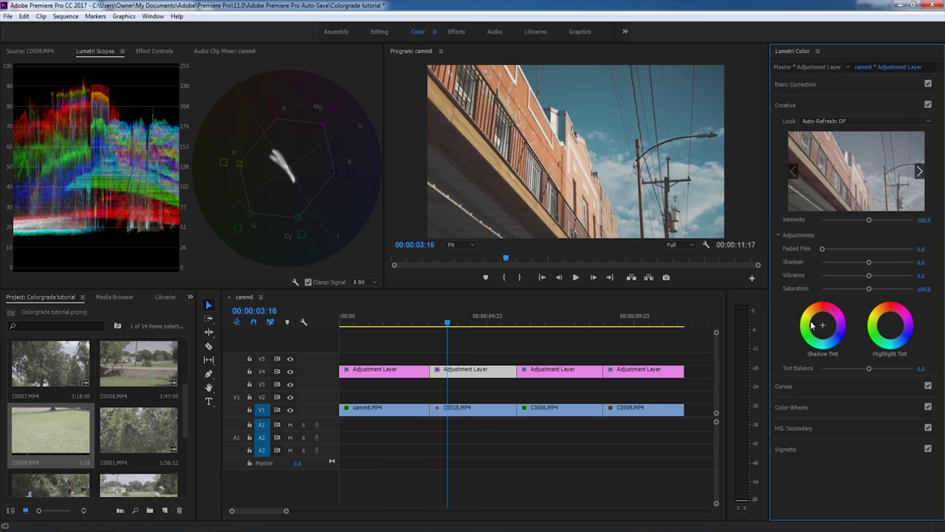
Expand Curves, add an RGB curve point, and raise the black endpoint
{"action": "left_click", "coordinate": [815, 383]}
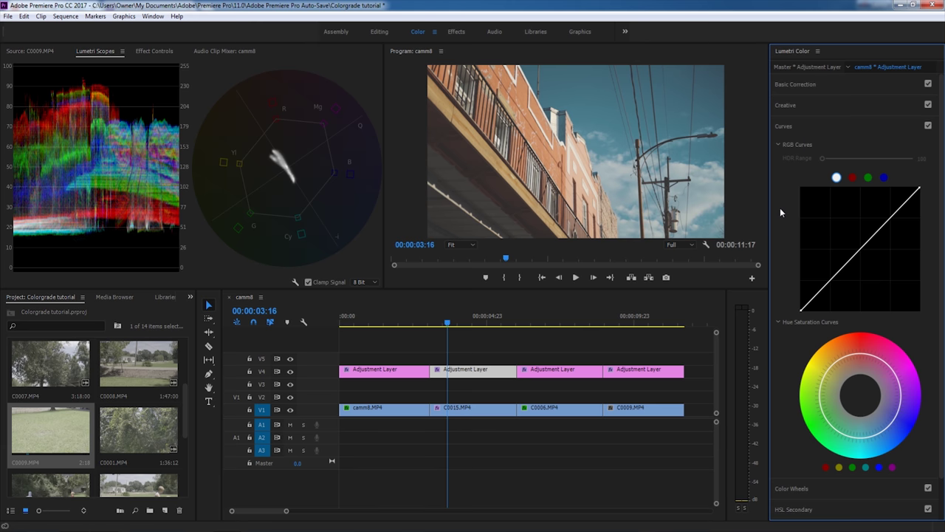
{"action": "left_click", "coordinate": [830, 281]}
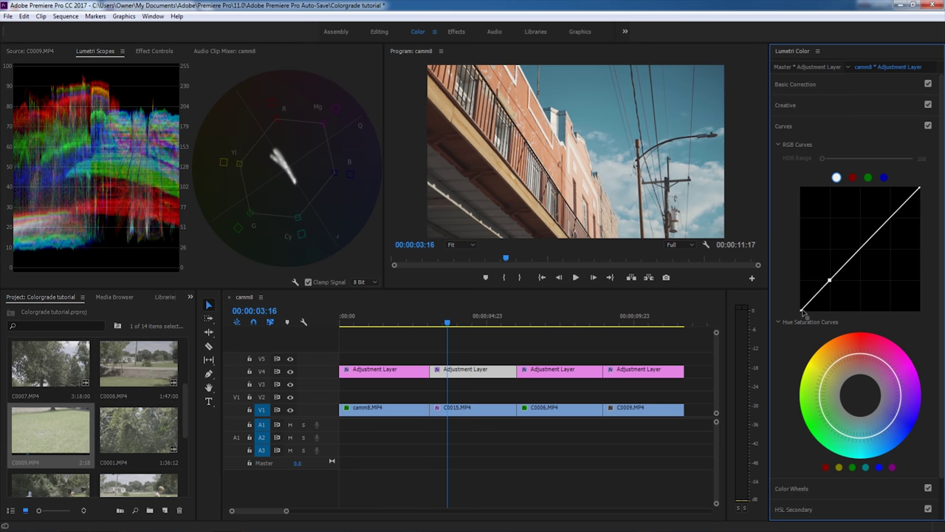
{"action": "left_click_drag", "start_coordinate": [804, 312], "coordinate": [796, 294]}
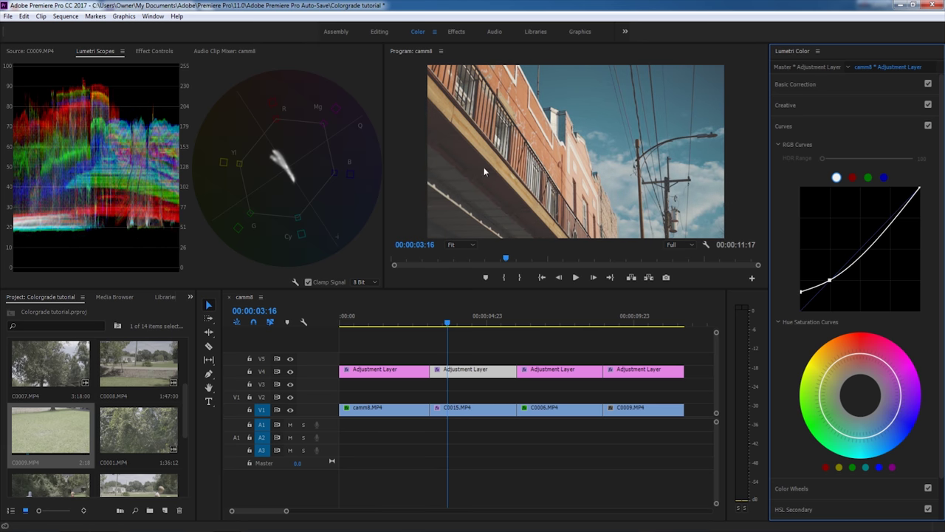
Play back the faded grade and move the playhead onto clip C0006
{"action": "left_click", "coordinate": [573, 279]}
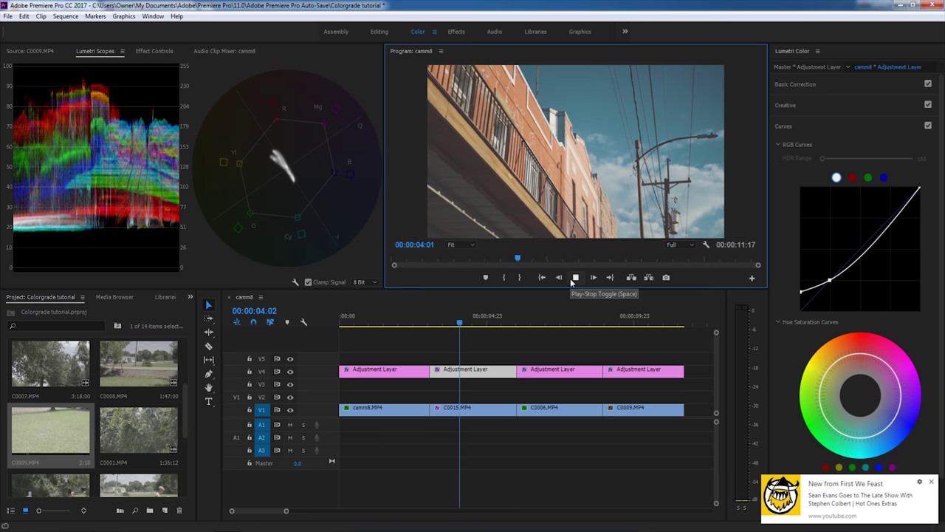
{"action": "left_click", "coordinate": [575, 277]}
{"action": "left_click", "coordinate": [488, 323]}
{"action": "left_click_drag", "start_coordinate": [489, 322], "coordinate": [526, 324]}
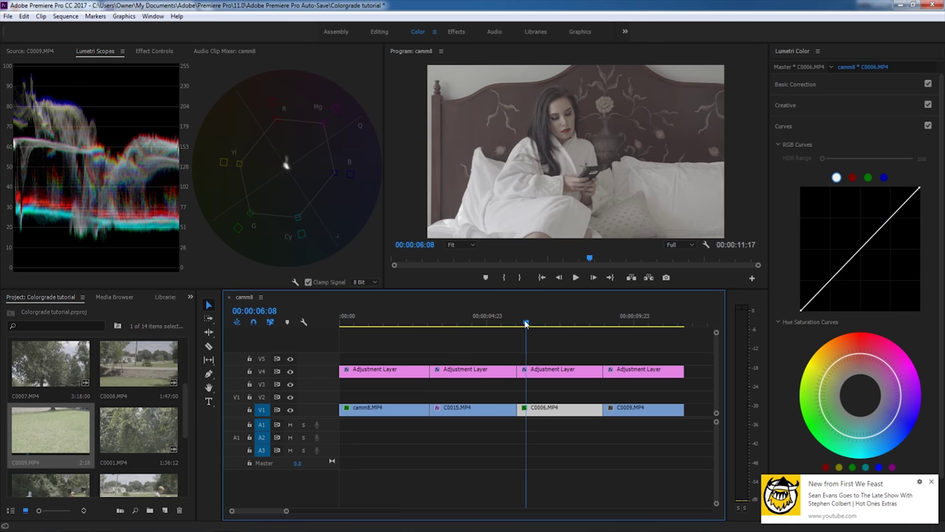
Apply the DF .cube LUT as the Creative look on the V4 adjustment layer above C0006
{"action": "left_click", "coordinate": [565, 369]}
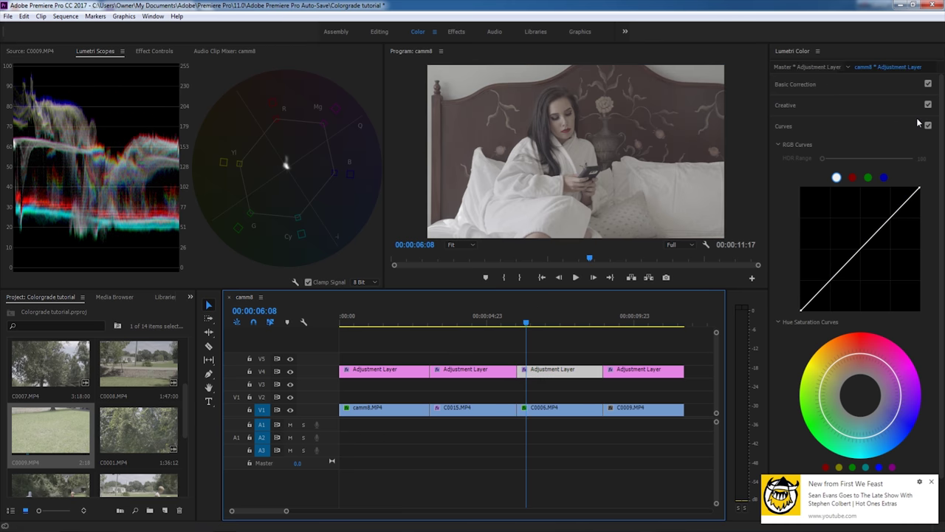
{"action": "left_click", "coordinate": [886, 91]}
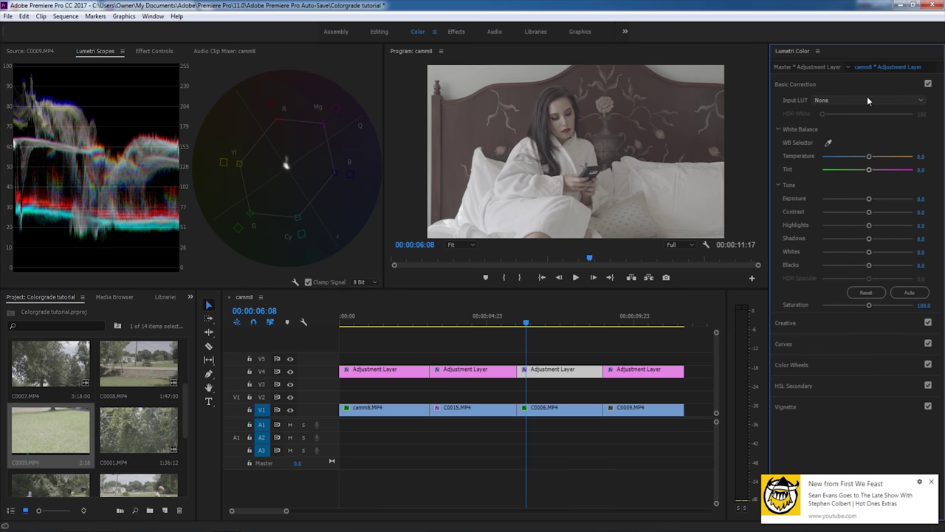
{"action": "left_click", "coordinate": [857, 321]}
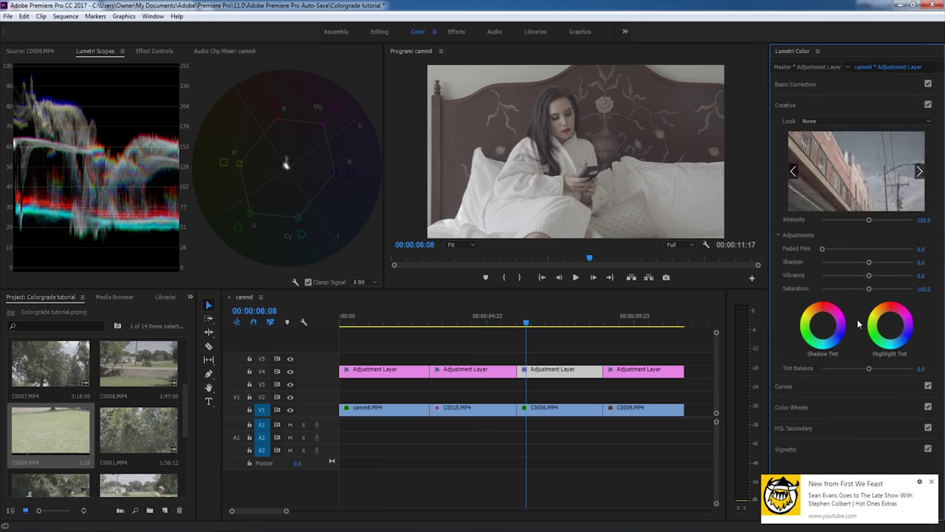
{"action": "left_click", "coordinate": [841, 118]}
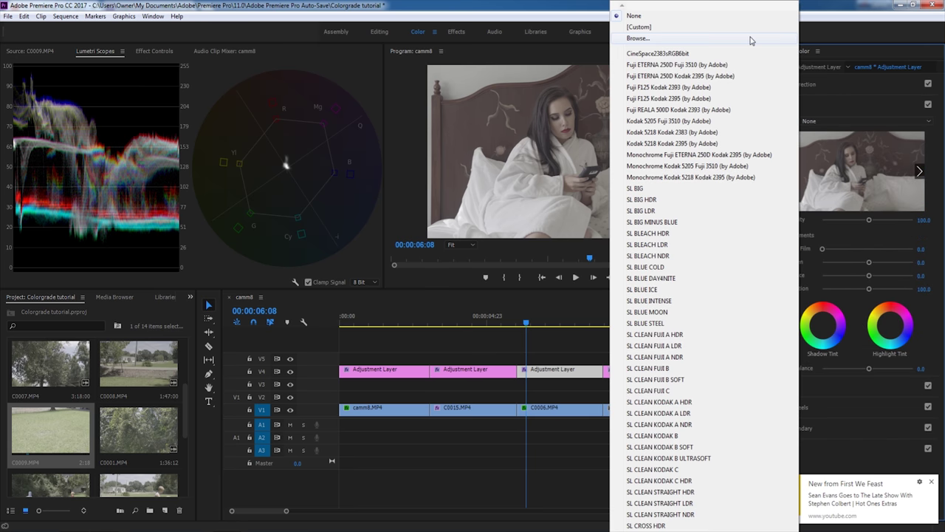
{"action": "left_click", "coordinate": [749, 41]}
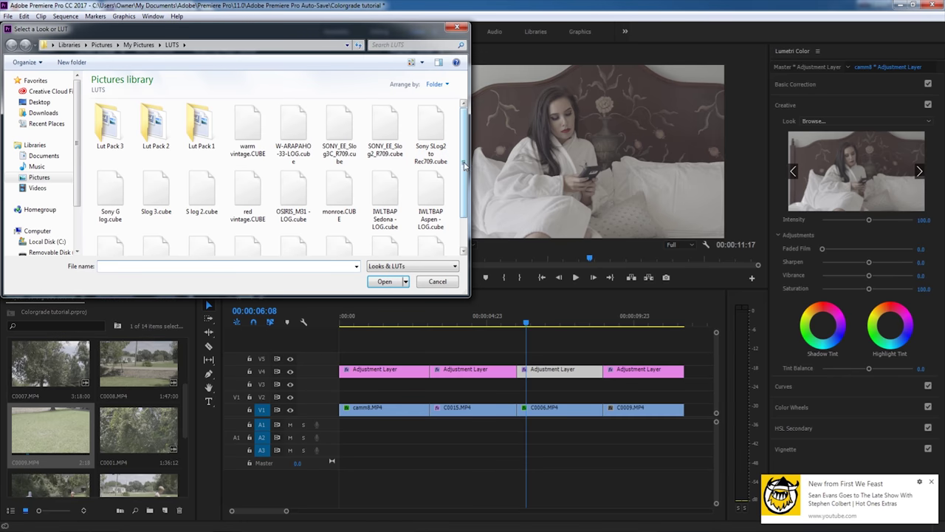
{"action": "scroll", "coordinate": [461, 186], "scroll_direction": "down", "scroll_amount": 1}
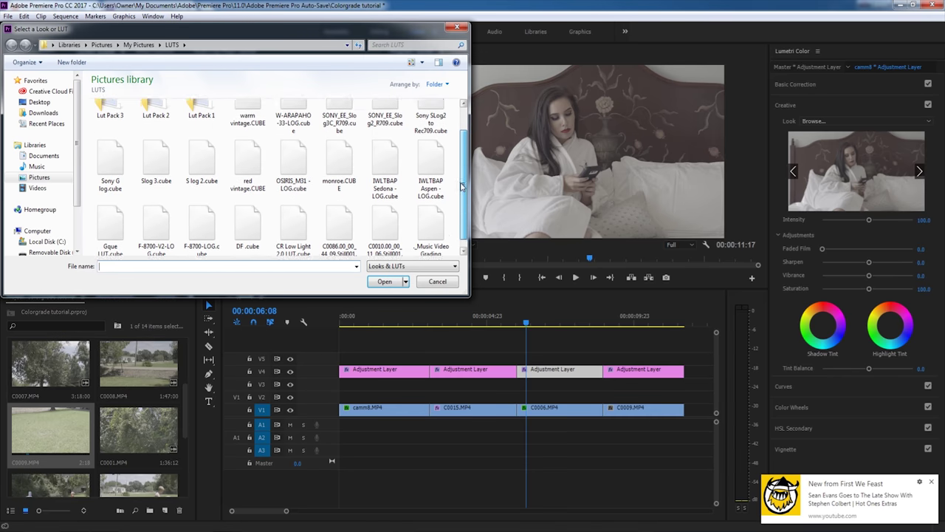
{"action": "double_click", "coordinate": [239, 219]}
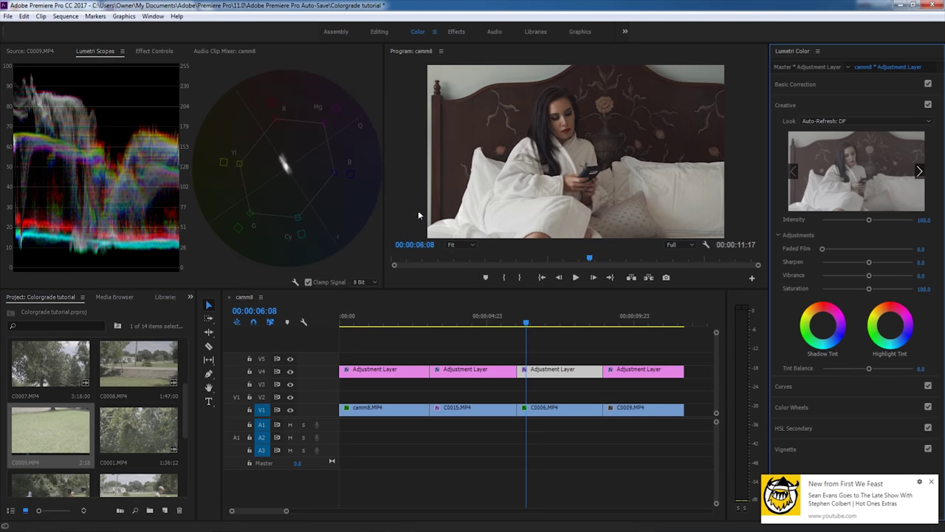
Set the adjustment layer's Exposure to 0.3 in Basic Correction
{"action": "left_click", "coordinate": [864, 83]}
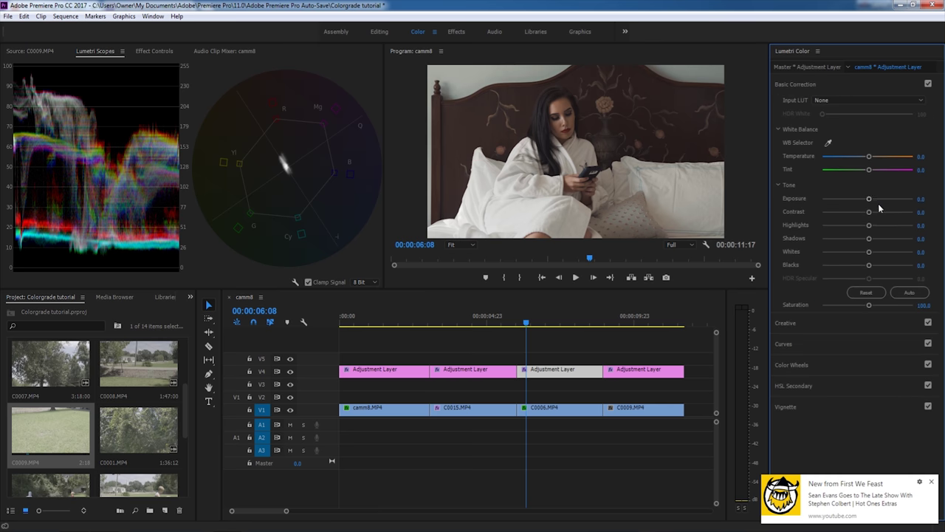
{"action": "left_click_drag", "start_coordinate": [869, 200], "coordinate": [871, 200]}
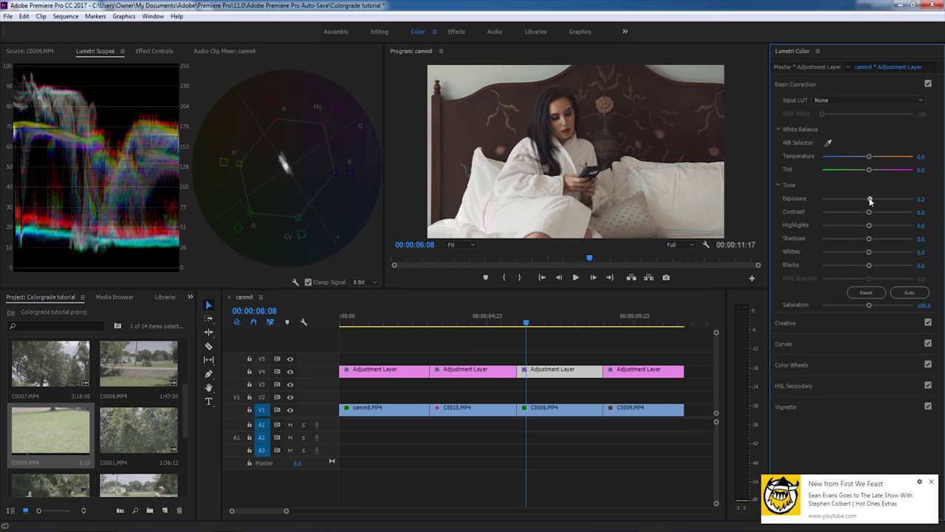
{"action": "left_click_drag", "start_coordinate": [870, 200], "coordinate": [869, 199]}
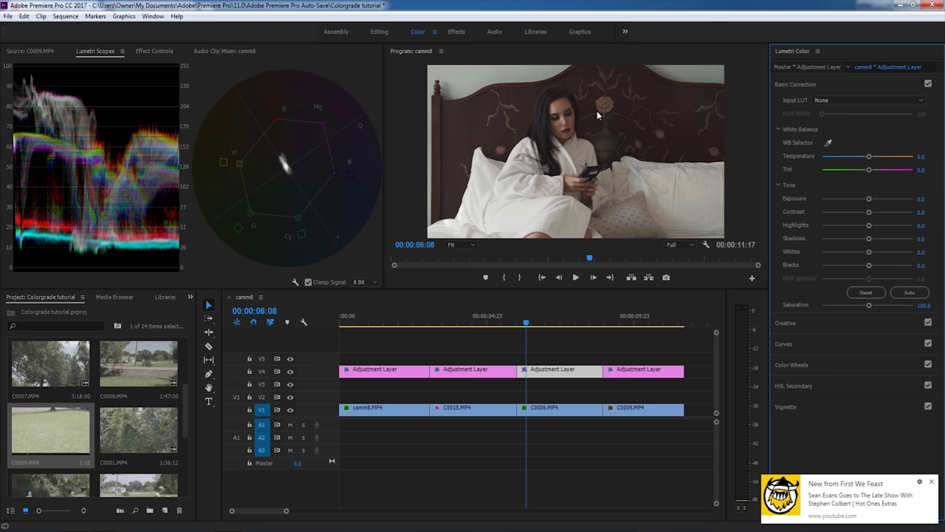
{"action": "left_click", "coordinate": [921, 198]}
{"action": "type", "text": "0.3"}
{"action": "key", "text": "Return"}
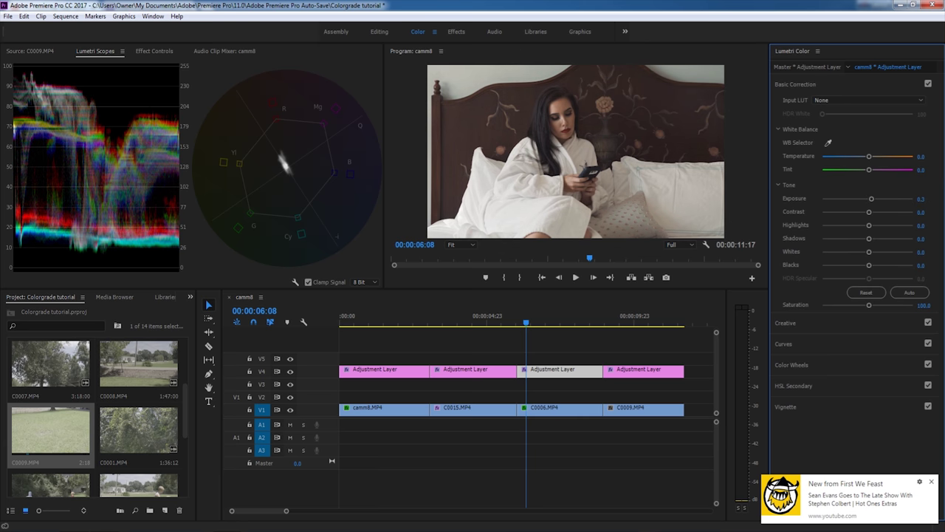
Lift Shadows to 29.7, compare by toggling V4 off and on, then expand Curves
{"action": "left_click_drag", "start_coordinate": [869, 238], "coordinate": [881, 240]}
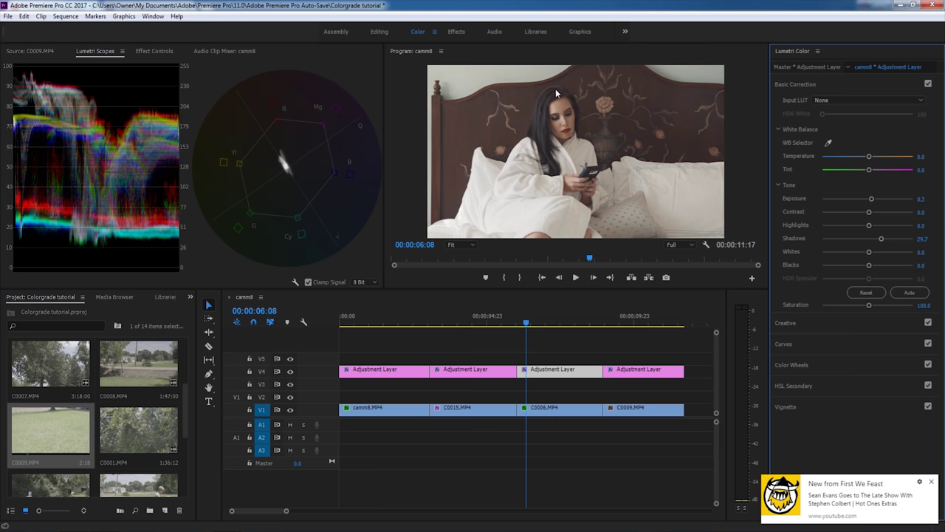
{"action": "left_click", "coordinate": [290, 374]}
{"action": "left_click", "coordinate": [289, 374]}
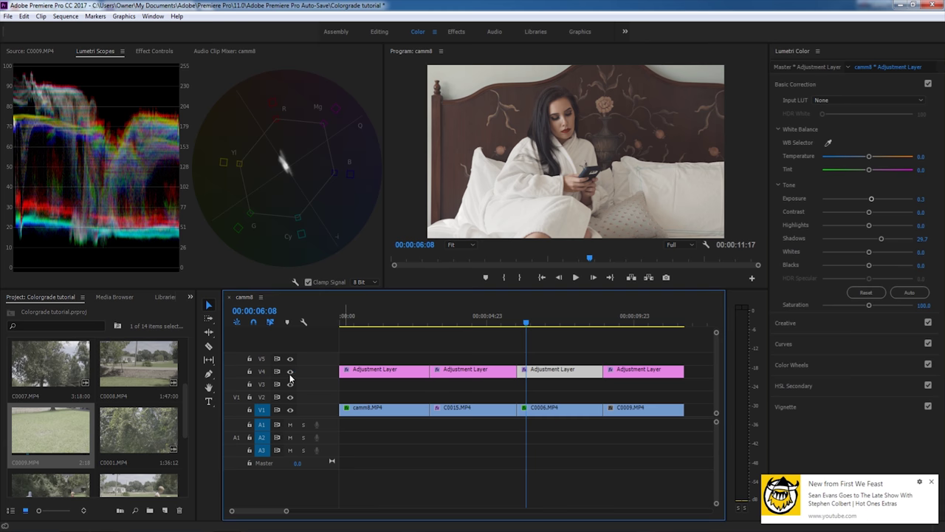
{"action": "left_click", "coordinate": [289, 374]}
{"action": "left_click", "coordinate": [290, 373]}
{"action": "left_click", "coordinate": [289, 373]}
{"action": "left_click", "coordinate": [290, 374]}
{"action": "left_click", "coordinate": [832, 344]}
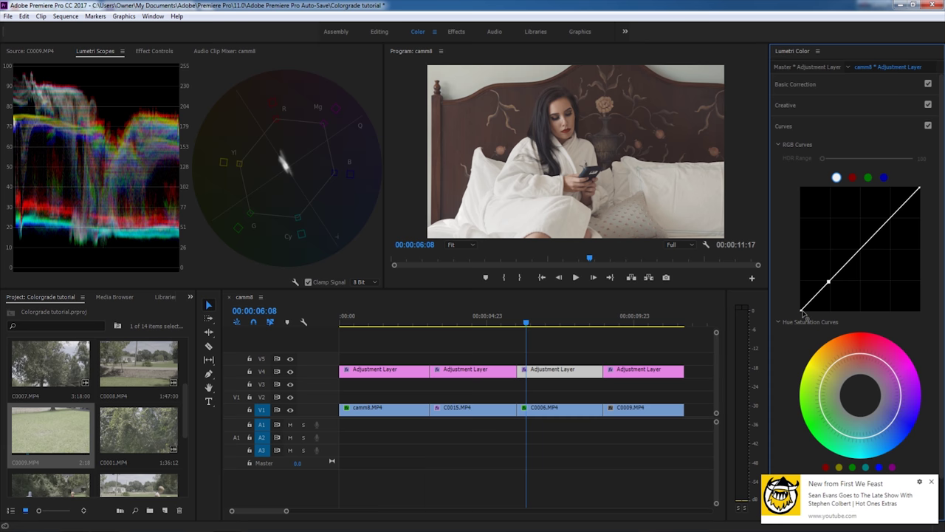
Darken Blacks to -11.4, try lifting the RGB curve black point, then move to C0009
{"action": "left_click_drag", "start_coordinate": [802, 311], "coordinate": [787, 310]}
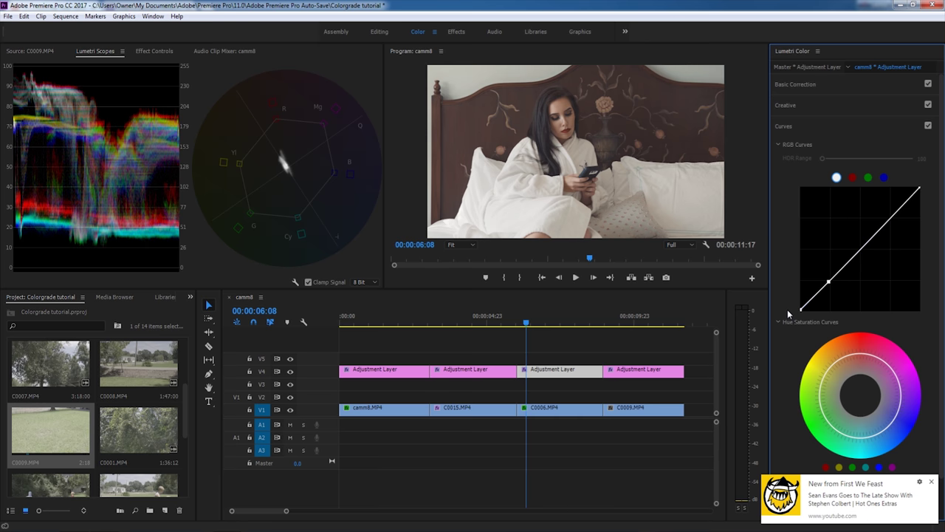
{"action": "left_click", "coordinate": [864, 85]}
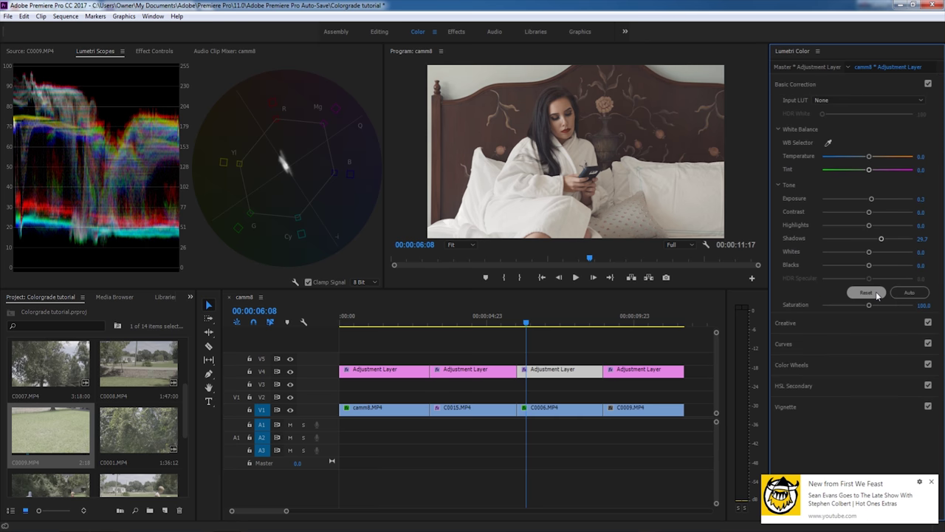
{"action": "left_click_drag", "start_coordinate": [868, 266], "coordinate": [863, 269]}
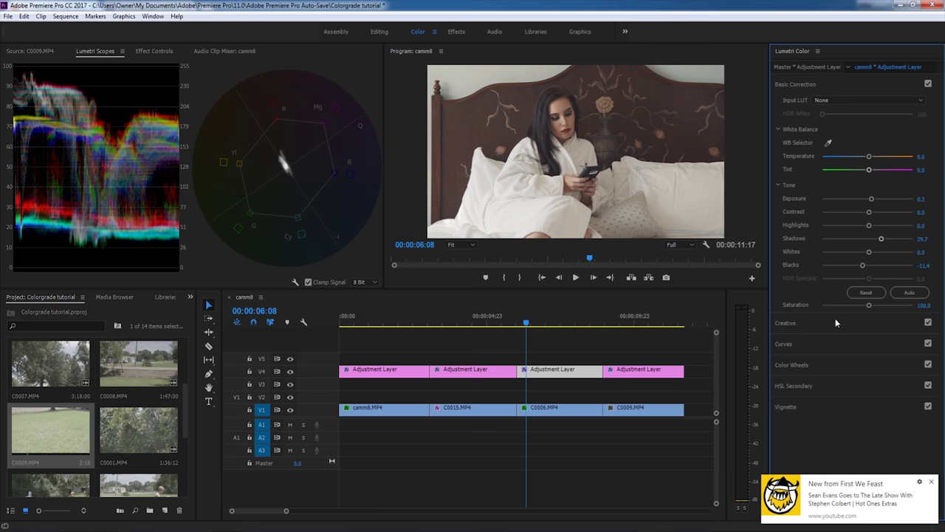
{"action": "left_click", "coordinate": [831, 345]}
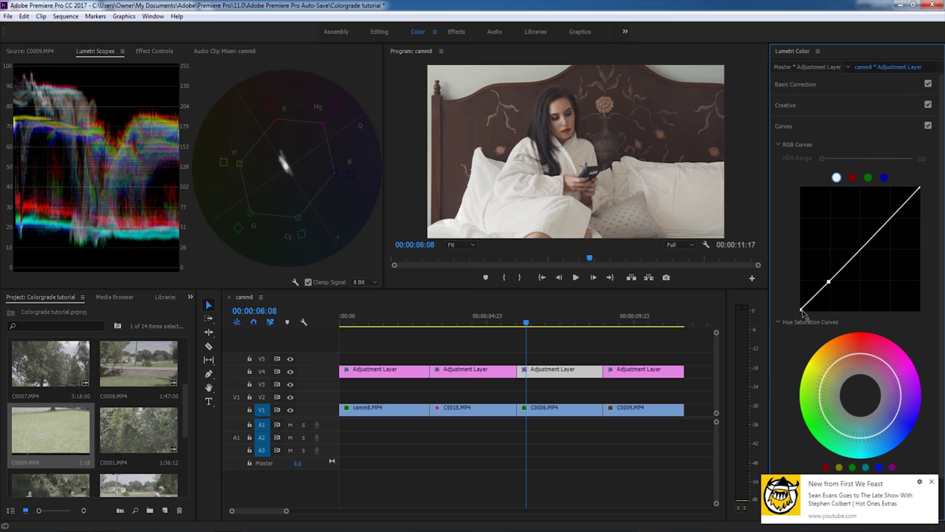
{"action": "left_click_drag", "start_coordinate": [799, 310], "coordinate": [796, 307]}
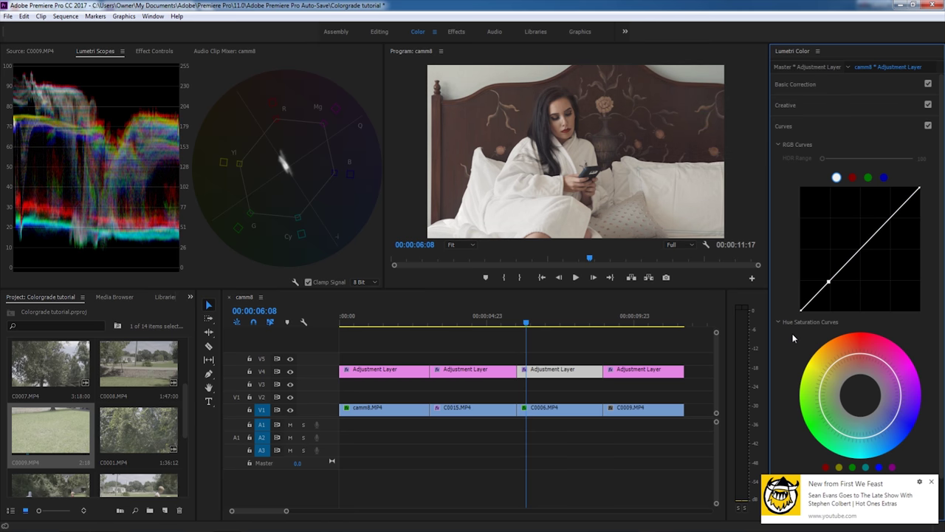
{"action": "left_click", "coordinate": [856, 86]}
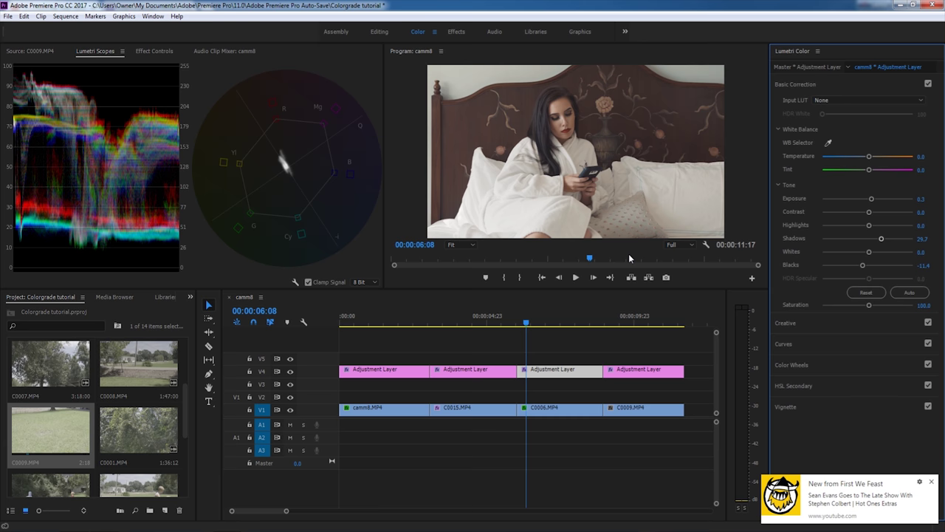
{"action": "left_click", "coordinate": [639, 323]}
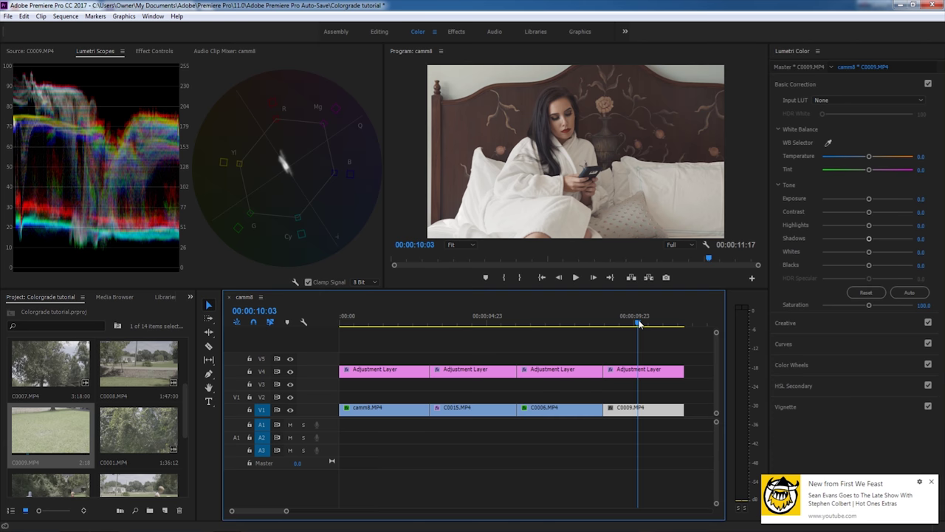
Scale C0009 to frame size, preview it, and park at 00:00:09:01
{"action": "right_click", "coordinate": [630, 415]}
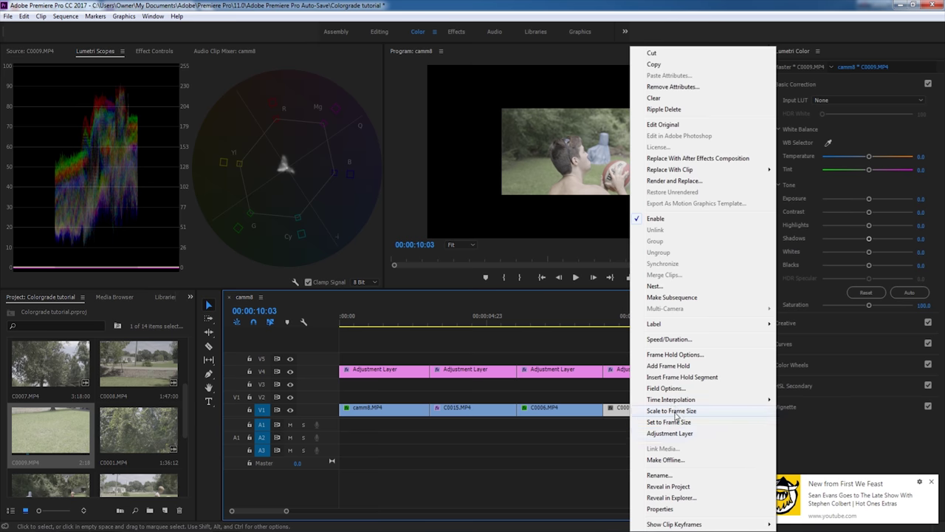
{"action": "left_click", "coordinate": [720, 412]}
{"action": "left_click_drag", "start_coordinate": [637, 325], "coordinate": [612, 325]}
{"action": "left_click", "coordinate": [576, 278]}
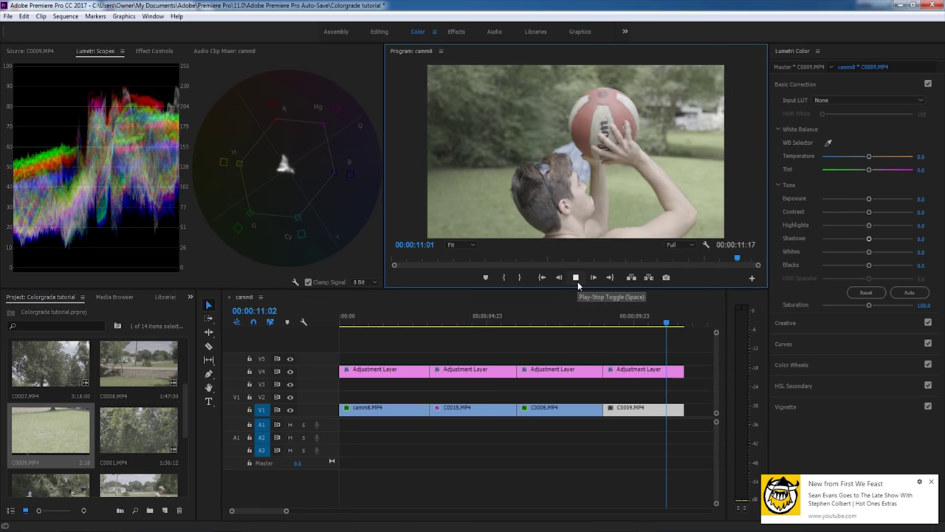
{"action": "left_click", "coordinate": [576, 278]}
{"action": "left_click_drag", "start_coordinate": [622, 330], "coordinate": [606, 328]}
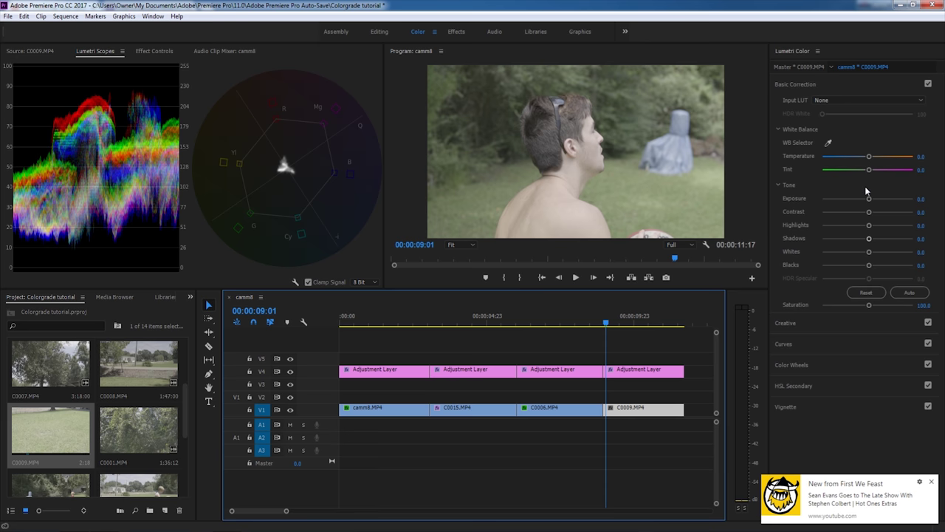
Set C0009's Contrast to about 70, Blacks to 2.7 and Saturation to 120, then dismiss the notification
{"action": "left_click_drag", "start_coordinate": [871, 212], "coordinate": [900, 216]}
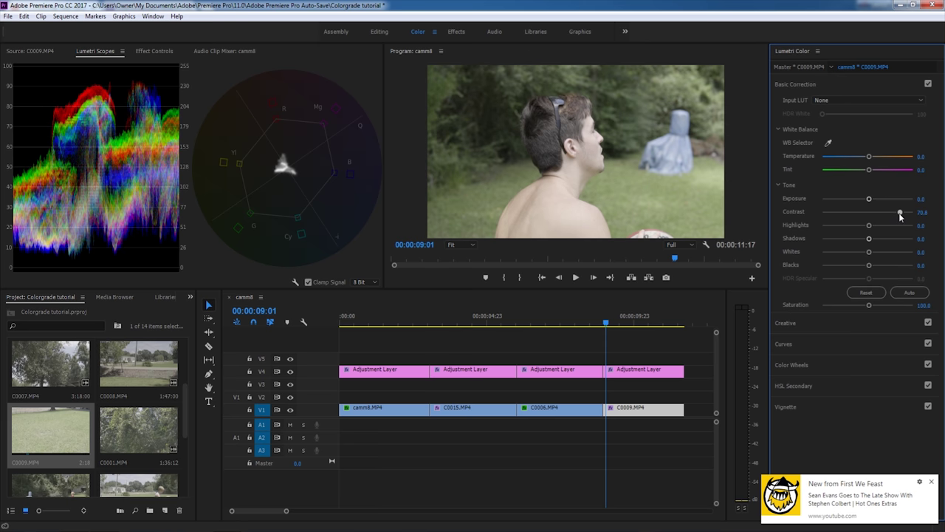
{"action": "left_click_drag", "start_coordinate": [871, 262], "coordinate": [870, 267]}
{"action": "left_click", "coordinate": [924, 305]}
{"action": "type", "text": "120"}
{"action": "key", "text": "Return"}
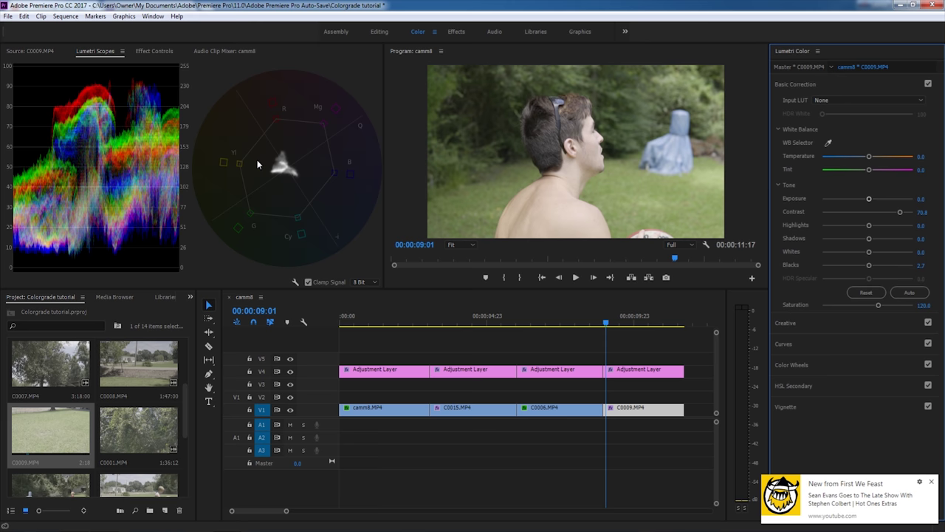
{"action": "left_click", "coordinate": [932, 482]}
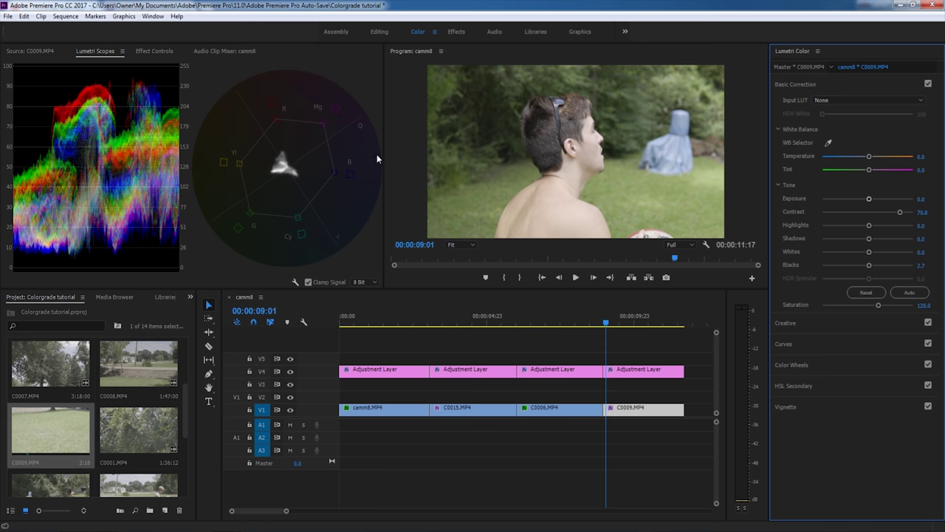
In Color Wheels, push the Shadows toward magenta and shift the Midtones colour balance
{"action": "left_click", "coordinate": [787, 323]}
{"action": "left_click", "coordinate": [831, 387]}
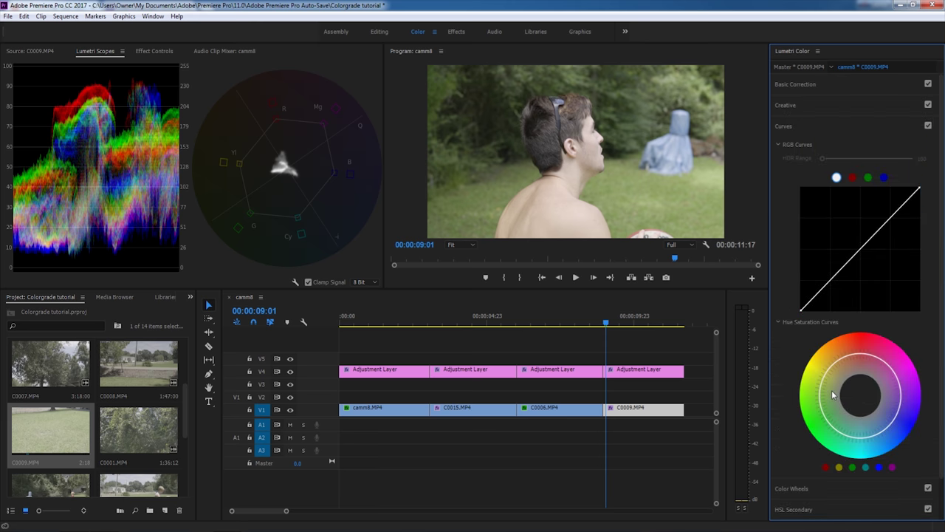
{"action": "mouse_move", "coordinate": [943, 228]}
{"action": "scroll", "coordinate": [943, 228], "scroll_direction": "down", "scroll_amount": 2}
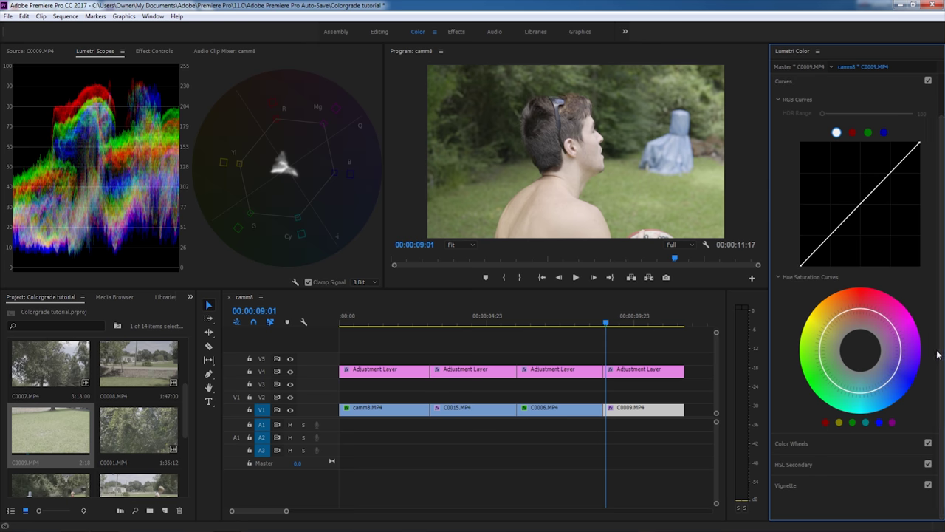
{"action": "left_click", "coordinate": [860, 441]}
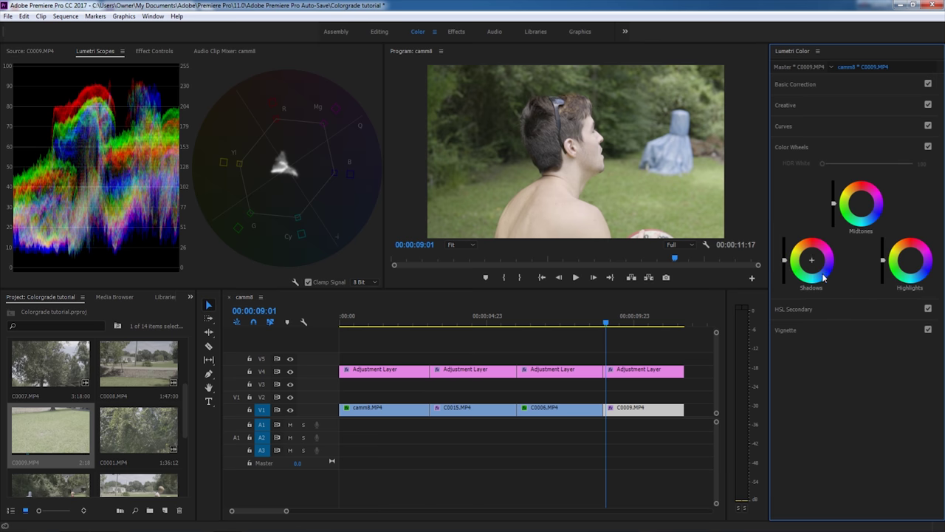
{"action": "left_click_drag", "start_coordinate": [815, 265], "coordinate": [815, 260]}
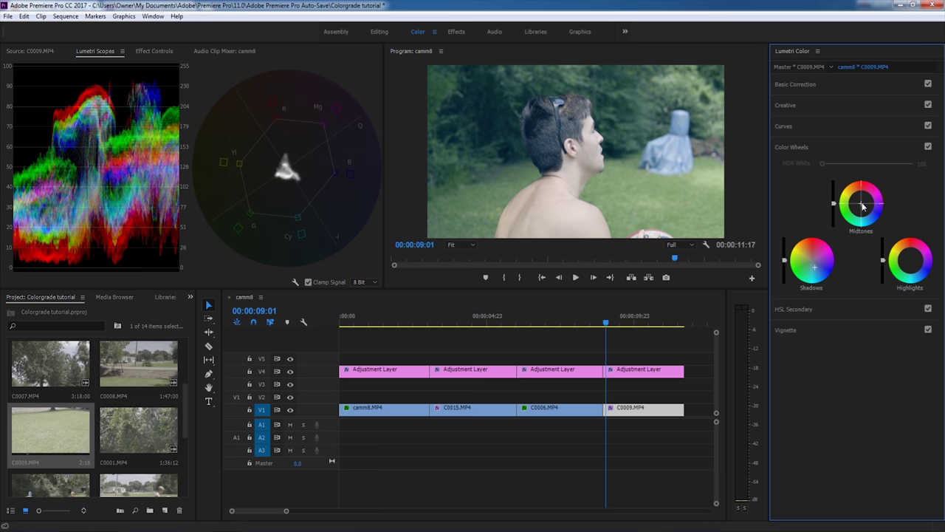
{"action": "left_click_drag", "start_coordinate": [862, 206], "coordinate": [855, 195]}
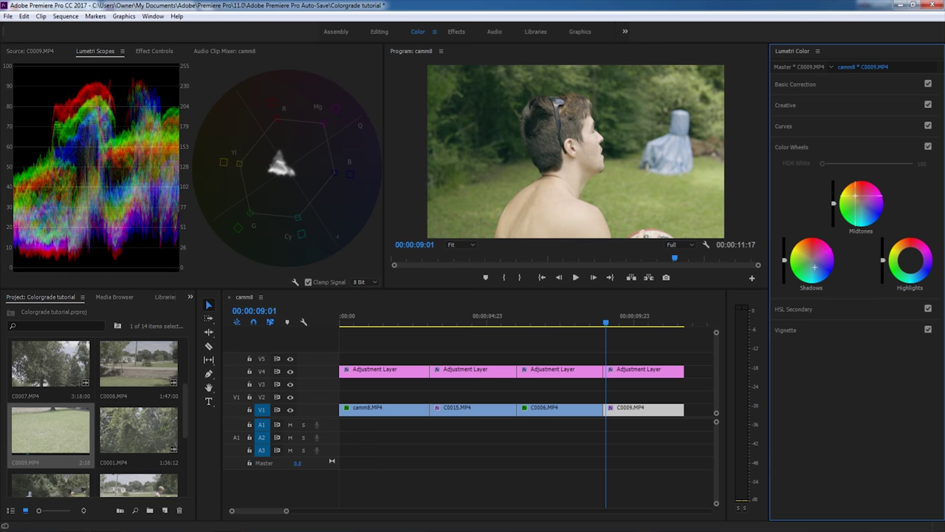
{"action": "left_click_drag", "start_coordinate": [856, 195], "coordinate": [855, 195]}
Compare the grade by toggling V4 off and on, then return to Basic Correction
{"action": "left_click", "coordinate": [290, 372]}
{"action": "left_click", "coordinate": [291, 372]}
{"action": "left_click", "coordinate": [290, 371]}
{"action": "left_click", "coordinate": [290, 371]}
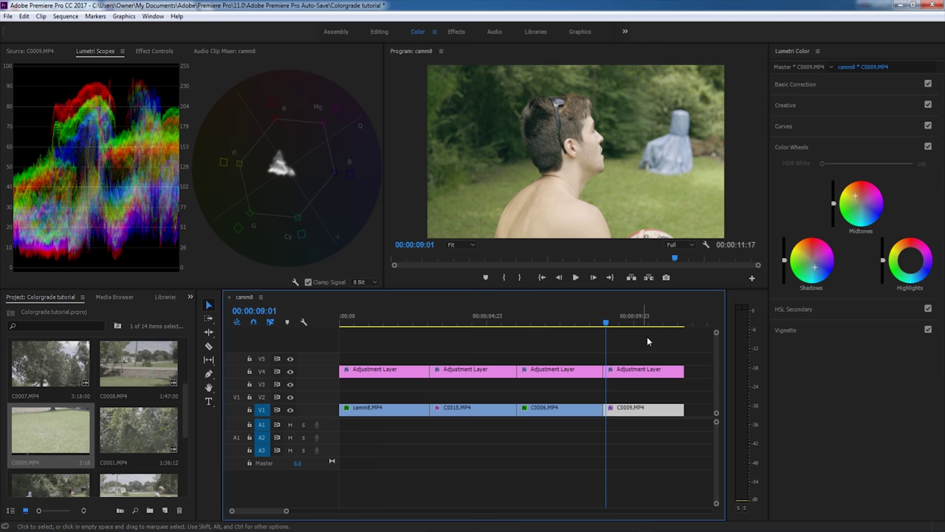
{"action": "left_click", "coordinate": [817, 84]}
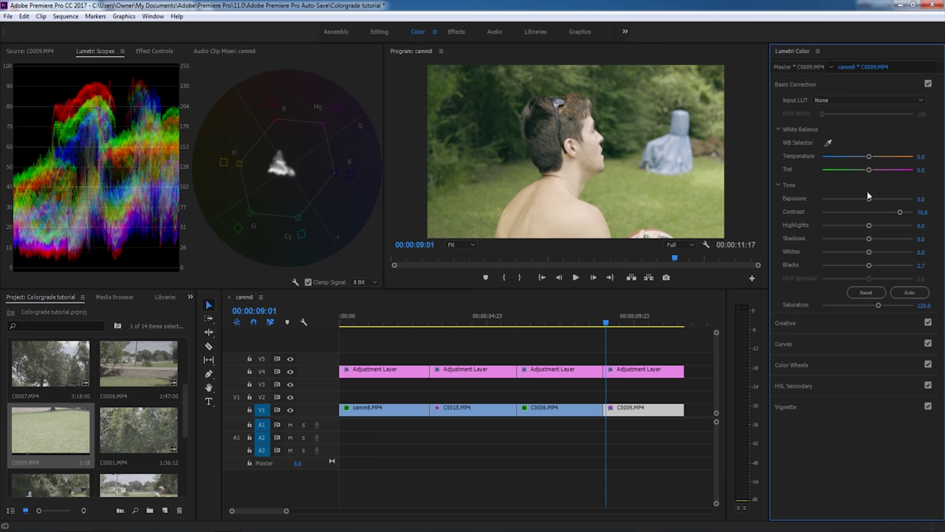
Try a slight magenta Tint, reset it to 0, then set about 4.9
{"action": "left_click_drag", "start_coordinate": [870, 172], "coordinate": [873, 173]}
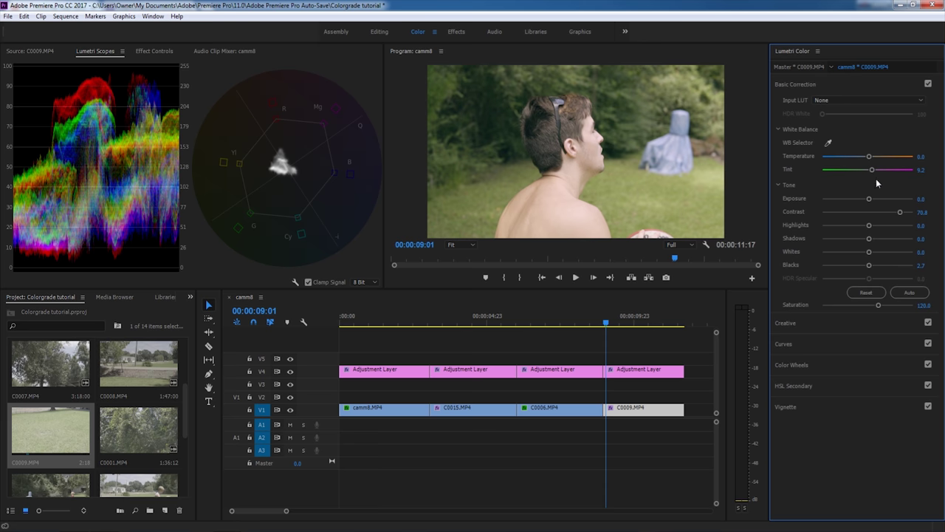
{"action": "double_click", "coordinate": [874, 172]}
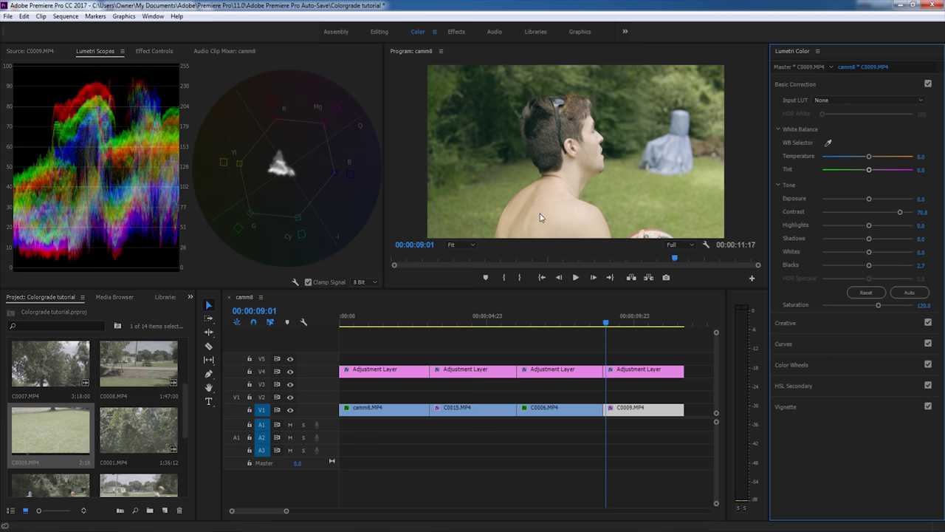
{"action": "left_click_drag", "start_coordinate": [868, 171], "coordinate": [931, 170]}
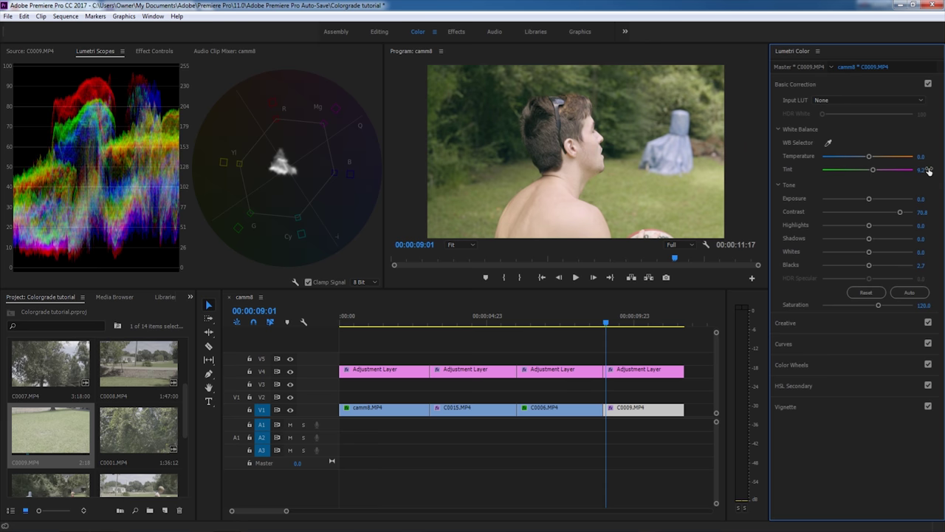
{"action": "left_click", "coordinate": [923, 157]}
{"action": "left_click", "coordinate": [837, 365]}
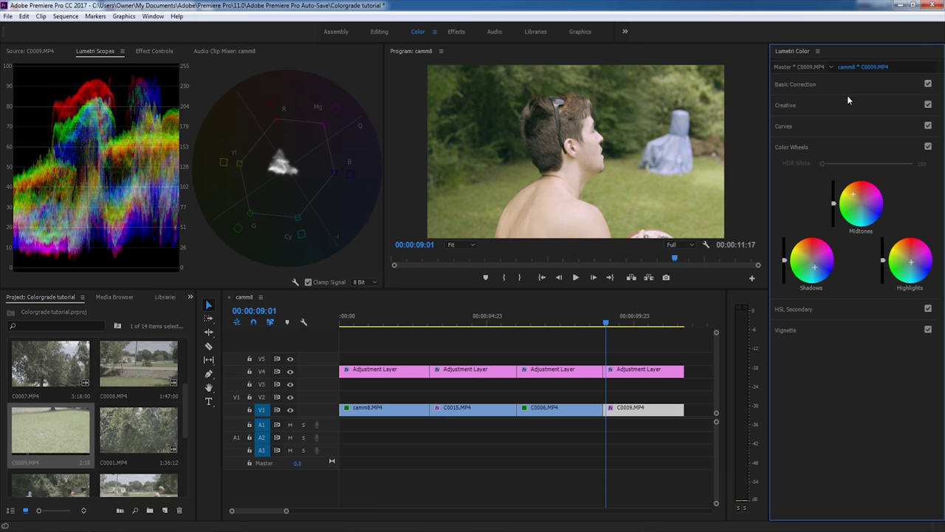
{"action": "left_click", "coordinate": [862, 76]}
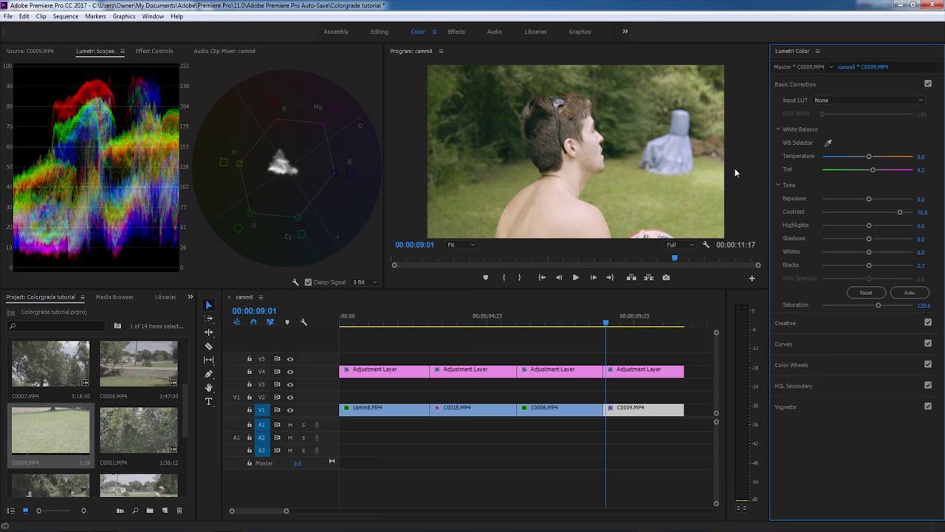
Raise Tint to 16.8, preview playback, and set Temperature to 10.0
{"action": "left_click_drag", "start_coordinate": [874, 171], "coordinate": [874, 159]}
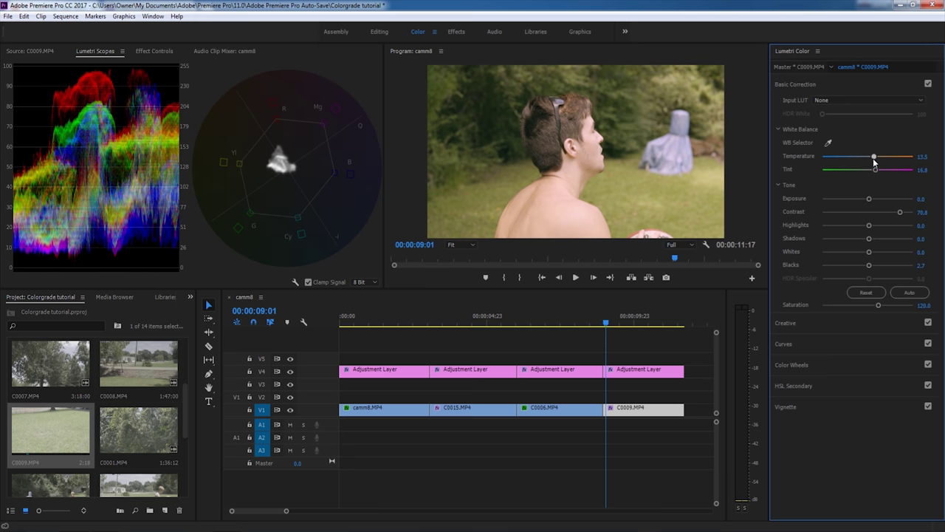
{"action": "left_click", "coordinate": [575, 278]}
{"action": "left_click", "coordinate": [575, 278]}
{"action": "left_click", "coordinate": [924, 156]}
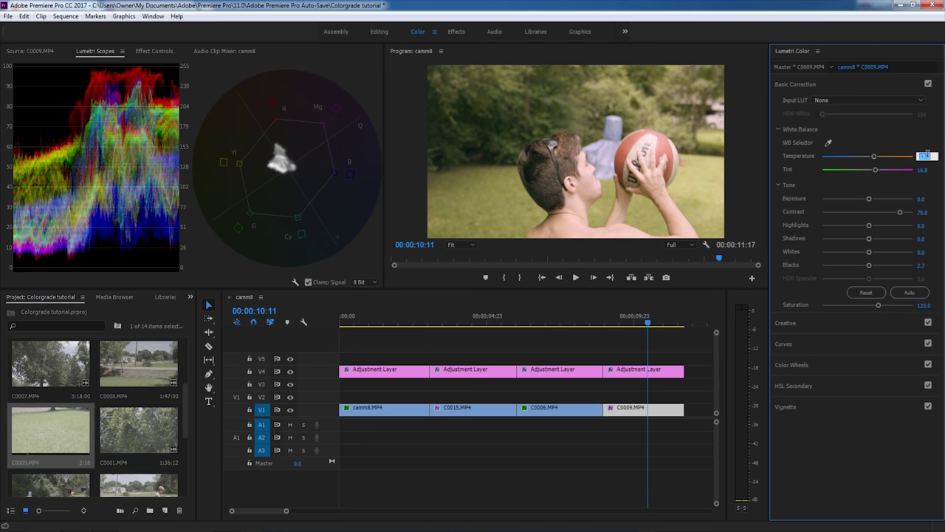
{"action": "type", "text": "10"}
{"action": "key", "text": "Return"}
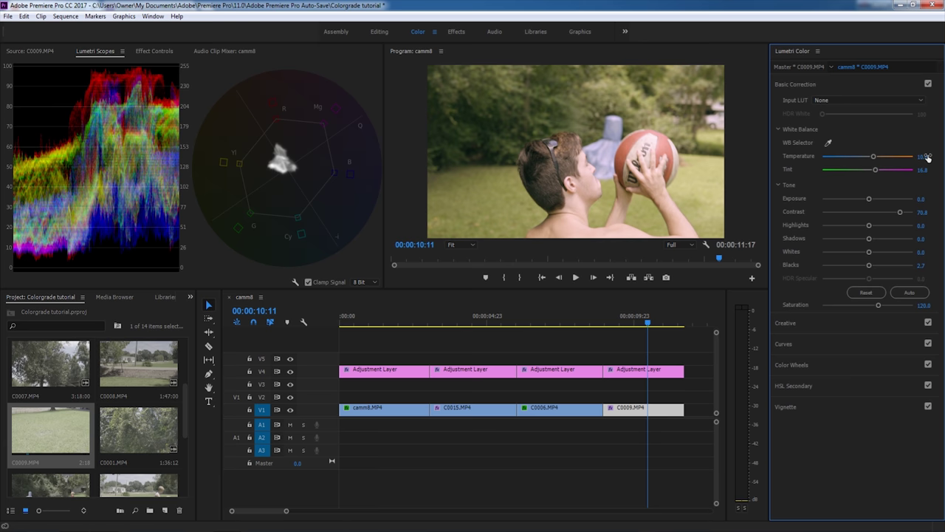
Build an RGB S-curve: pull shadows down, raise highlights, and lift the black point
{"action": "left_click", "coordinate": [835, 337]}
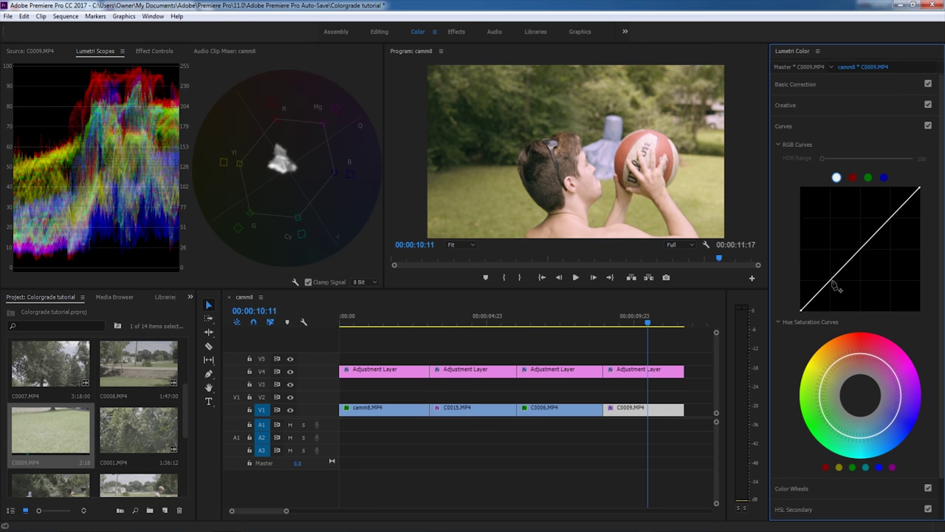
{"action": "left_click_drag", "start_coordinate": [830, 281], "coordinate": [833, 285]}
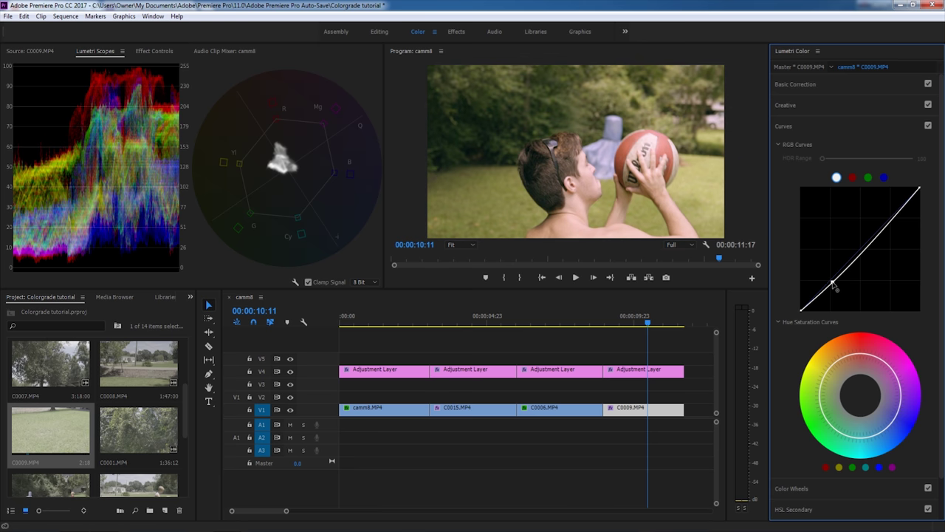
{"action": "left_click_drag", "start_coordinate": [834, 285], "coordinate": [833, 282]}
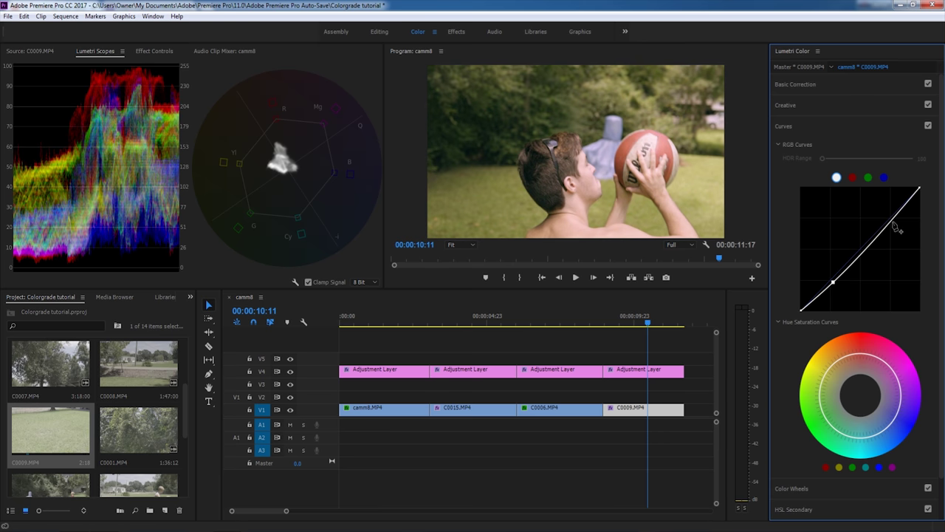
{"action": "left_click_drag", "start_coordinate": [892, 220], "coordinate": [892, 221]}
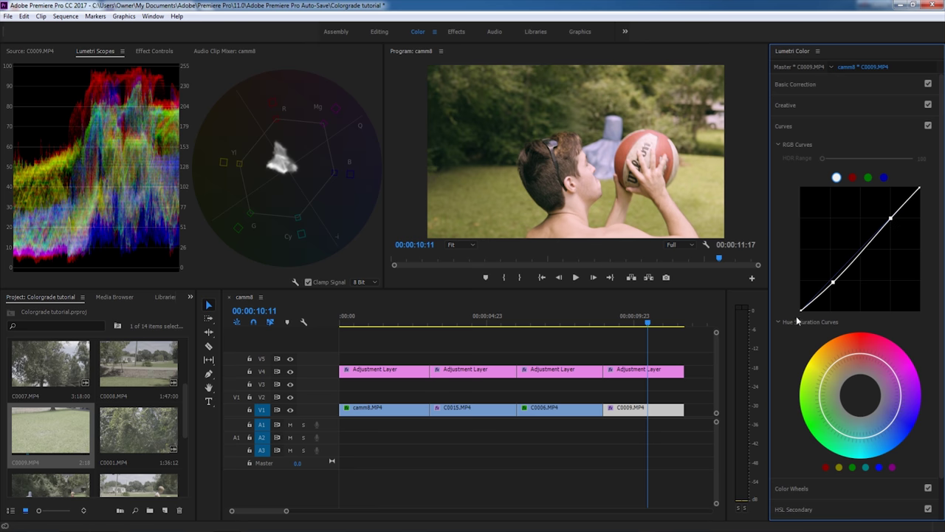
{"action": "left_click_drag", "start_coordinate": [801, 311], "coordinate": [801, 300]}
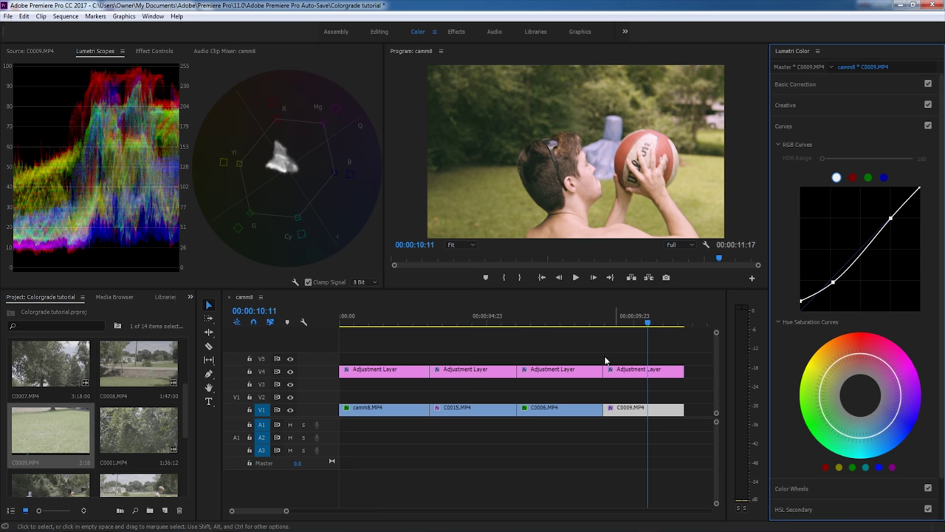
{"action": "left_click_drag", "start_coordinate": [648, 323], "coordinate": [620, 327]}
{"action": "left_click_drag", "start_coordinate": [802, 299], "coordinate": [782, 303]}
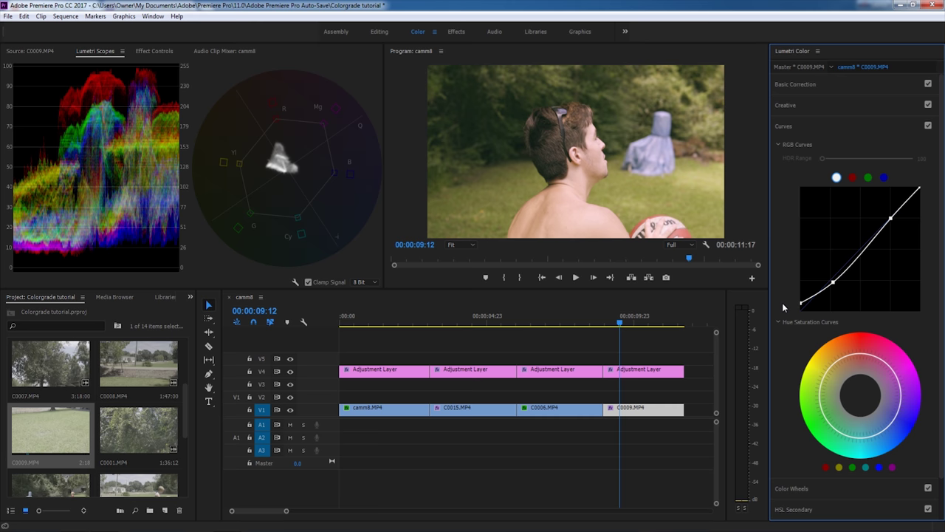
Add yellow points on the Hue Saturation curve and drag the top one to boost yellow saturation
{"action": "left_click", "coordinate": [576, 279]}
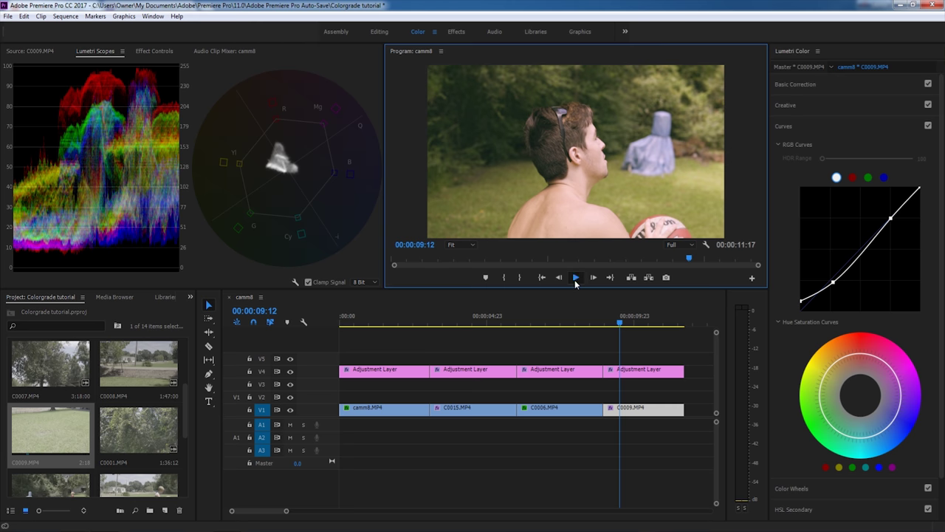
{"action": "left_click", "coordinate": [576, 278]}
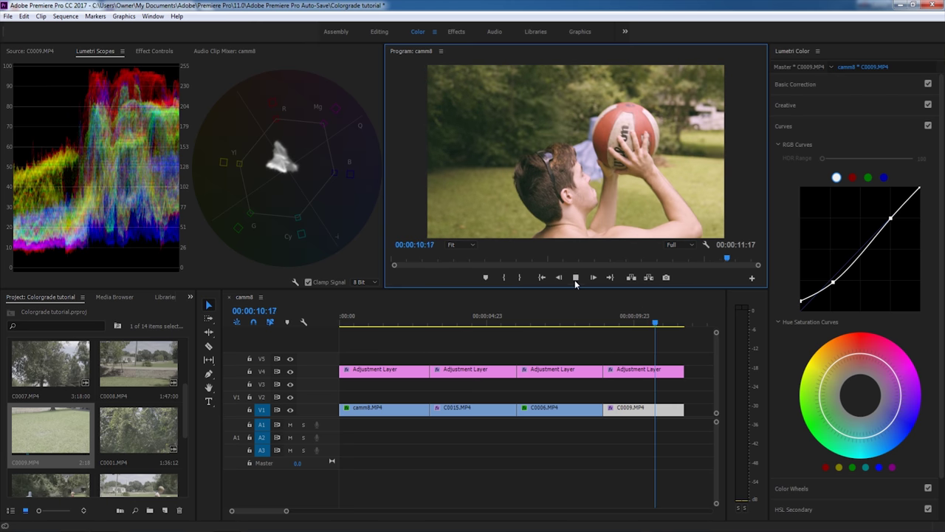
{"action": "left_click_drag", "start_coordinate": [629, 319], "coordinate": [646, 320]}
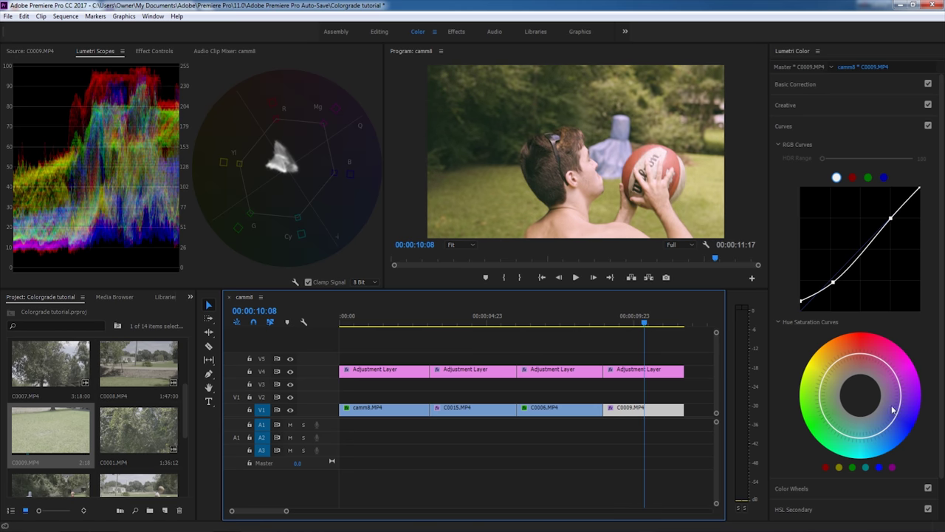
{"action": "left_click", "coordinate": [838, 468]}
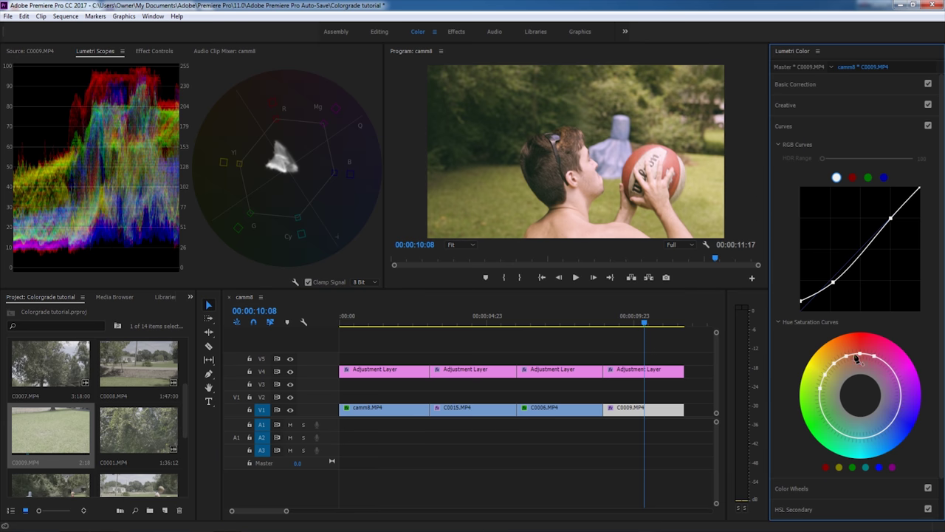
{"action": "left_click_drag", "start_coordinate": [859, 357], "coordinate": [861, 352]}
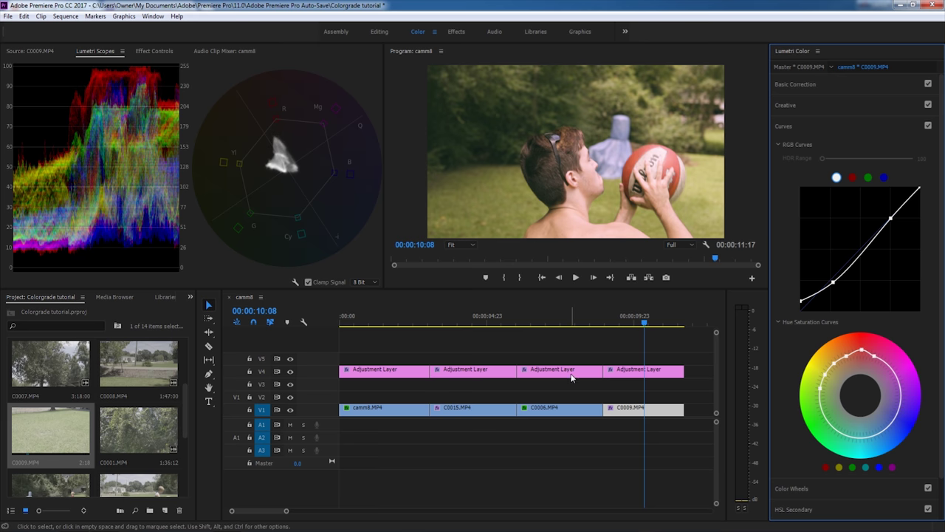
{"action": "left_click", "coordinate": [624, 322]}
{"action": "left_click_drag", "start_coordinate": [624, 322], "coordinate": [612, 323]}
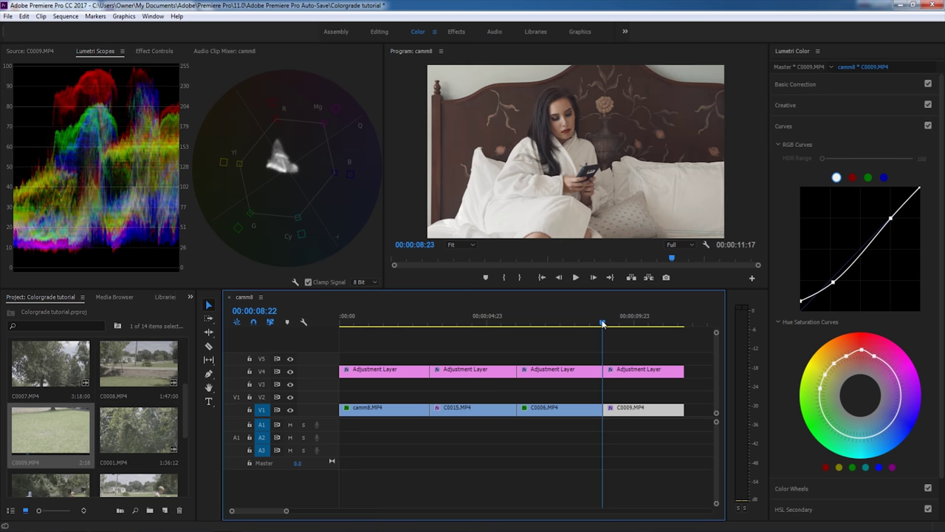
{"action": "left_click", "coordinate": [868, 87]}
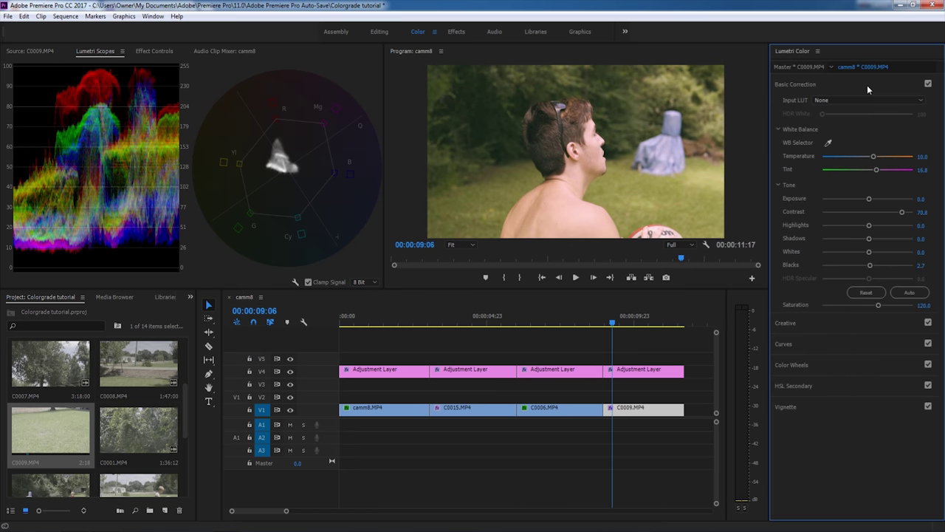
Review C0009's Creative settings during playback, then show Curves and the Color Wheels
{"action": "left_click", "coordinate": [836, 323]}
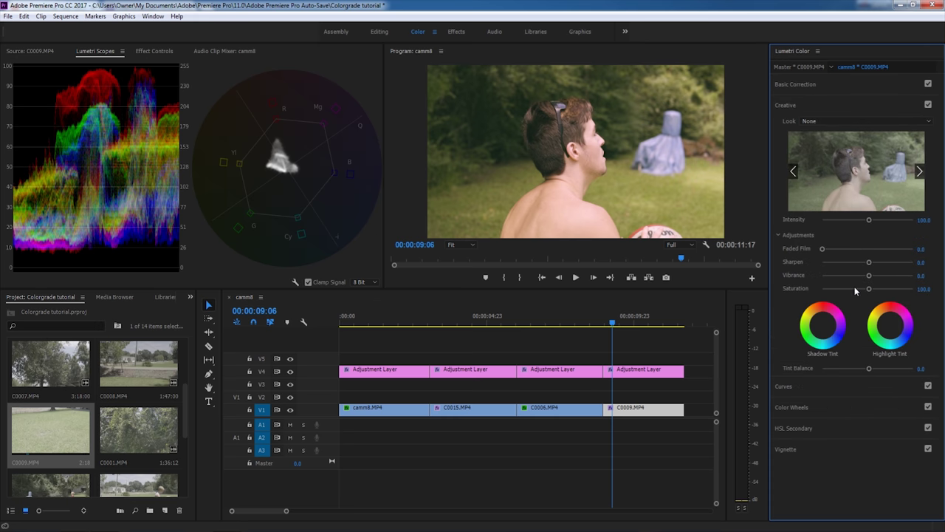
{"action": "left_click", "coordinate": [887, 321]}
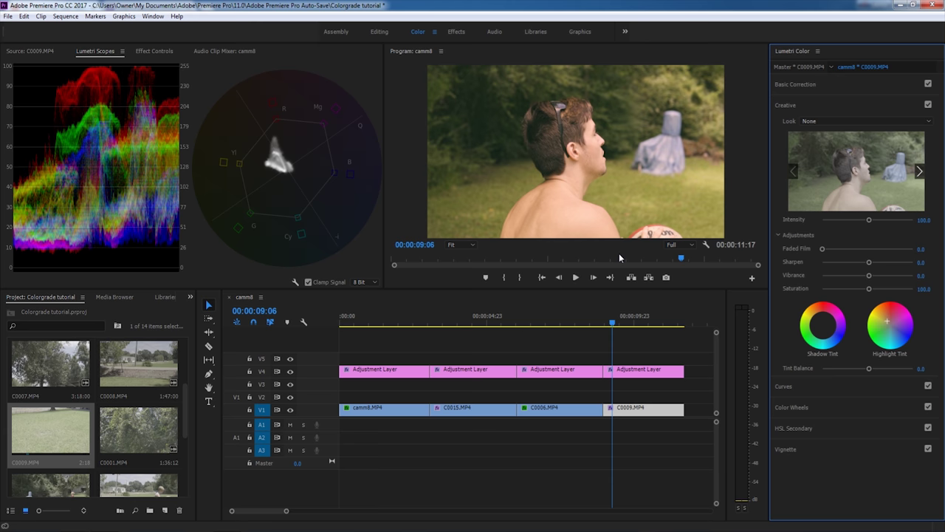
{"action": "left_click", "coordinate": [576, 277]}
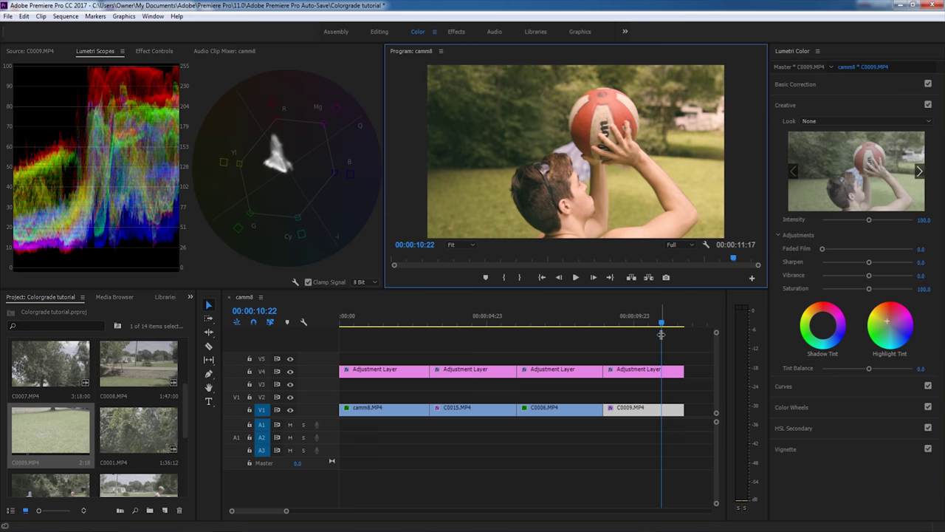
{"action": "left_click", "coordinate": [838, 386]}
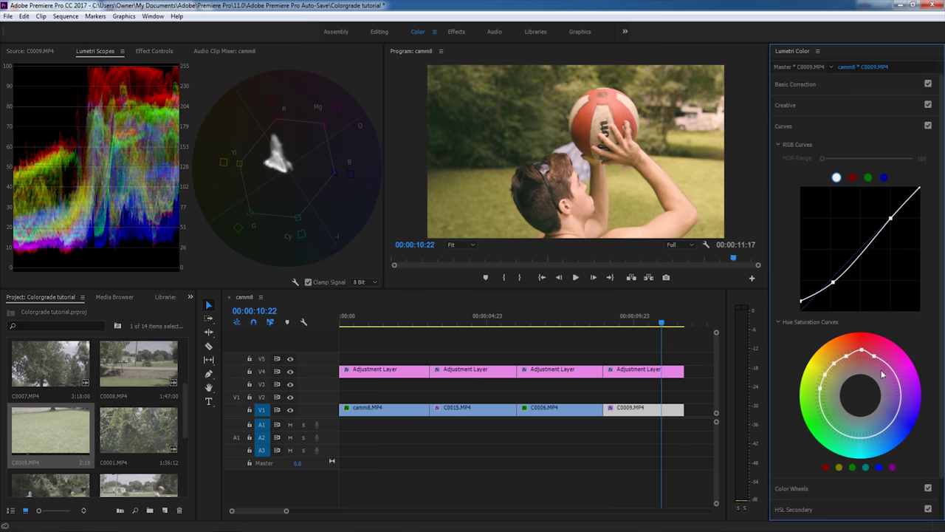
{"action": "left_click", "coordinate": [875, 484]}
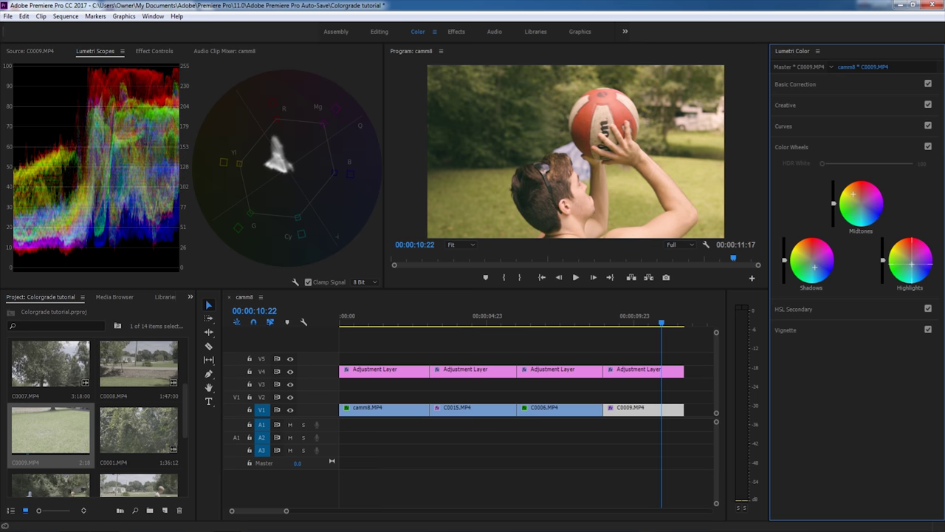
{"action": "mouse_move", "coordinate": [661, 323]}
{"action": "left_mouse_down"}
{"action": "mouse_move", "coordinate": [646, 325]}
{"action": "mouse_move", "coordinate": [657, 326]}
{"action": "left_mouse_up"}
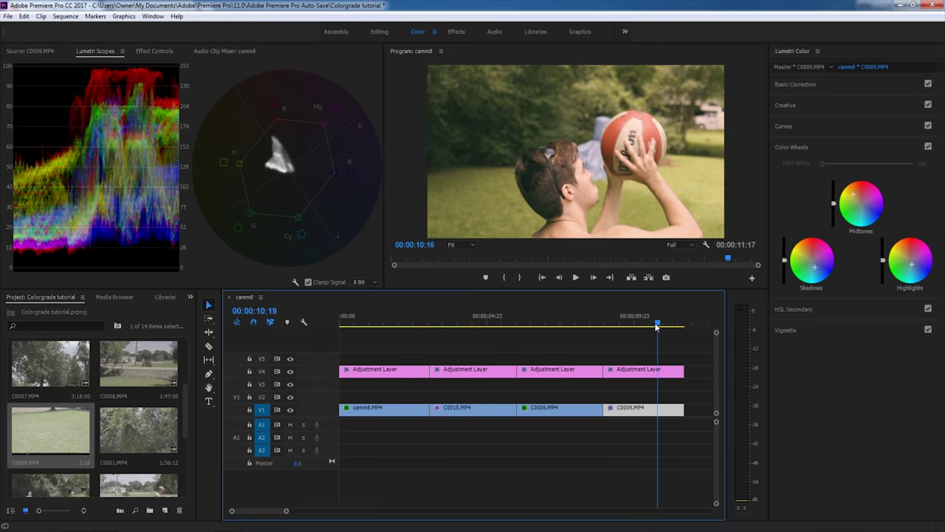